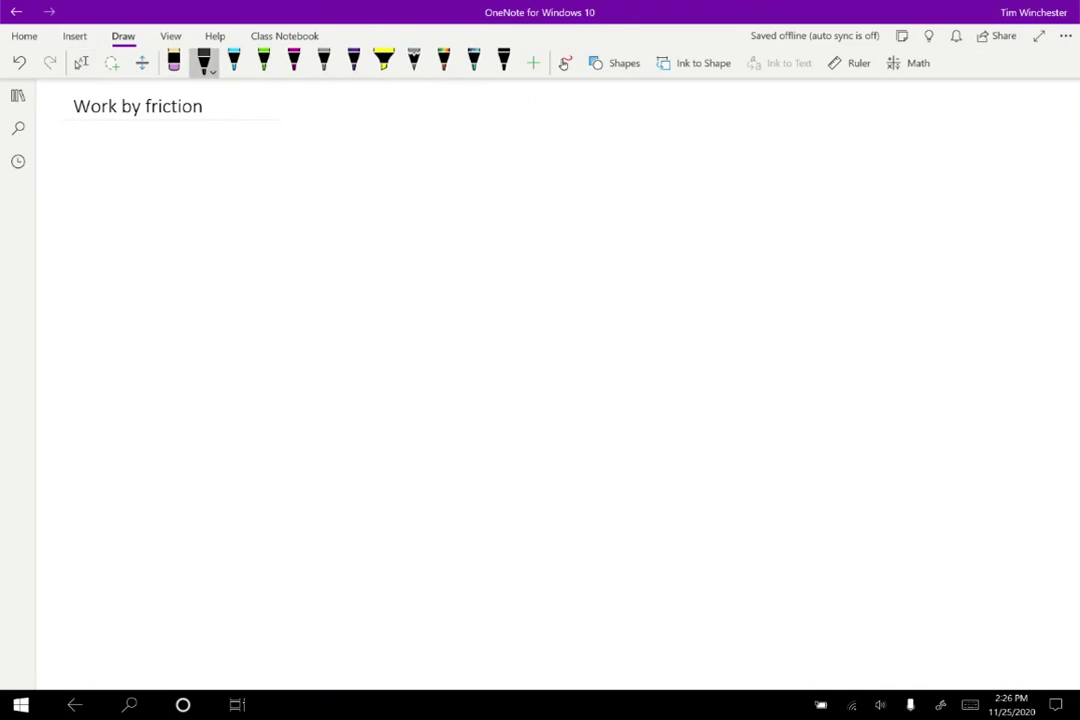
Sketch a block on a ground line with a velocity arrow labelled v.
left_click_drag(141, 188, 142, 237)
left_click_drag(141, 190, 214, 231)
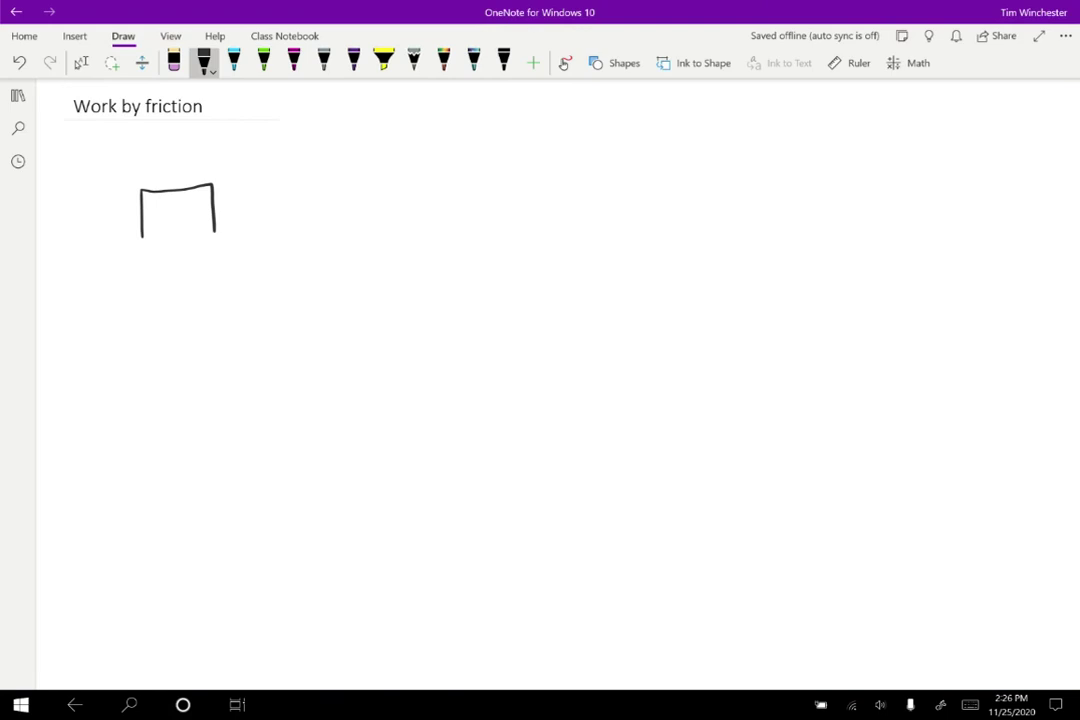
left_click_drag(111, 246, 307, 226)
left_click_drag(226, 209, 254, 208)
mouse_move(247, 203)
left_mouse_down()
mouse_move(247, 213)
mouse_move(275, 203)
left_mouse_up()
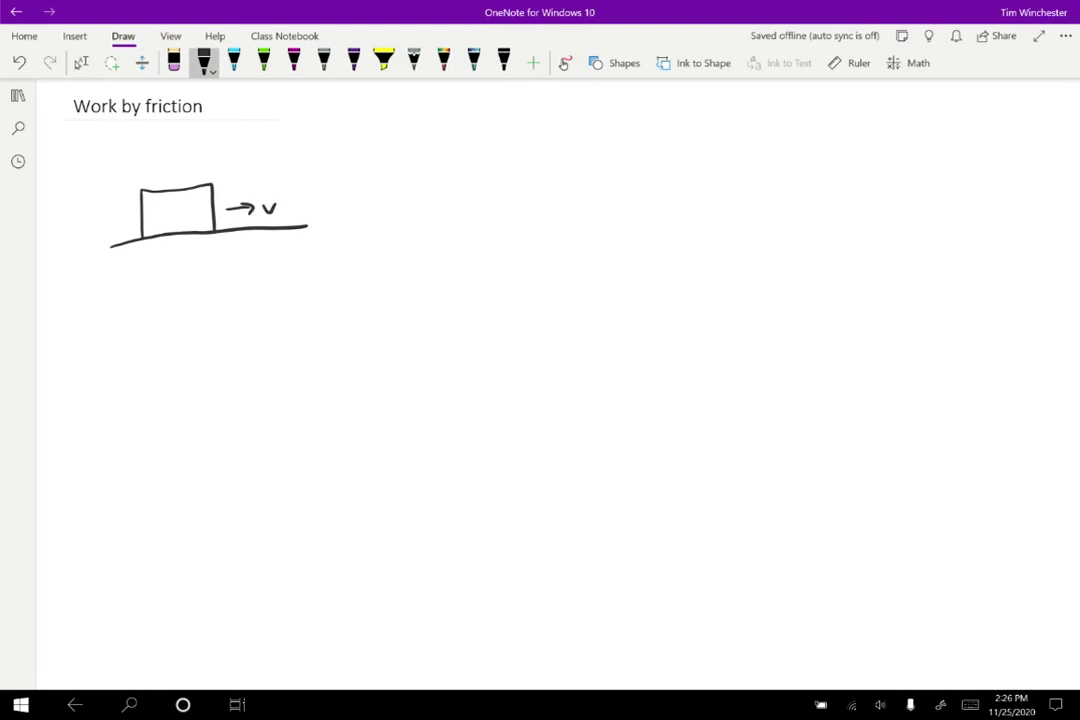
Draw a second block on its own ground line, labelled v=0.
left_click_drag(475, 226, 625, 213)
mouse_move(505, 174)
left_mouse_down()
mouse_move(508, 222)
mouse_move(585, 172)
mouse_move(583, 218)
mouse_move(611, 187)
left_mouse_up()
left_click_drag(617, 190, 630, 189)
left_click_drag(617, 197, 651, 184)
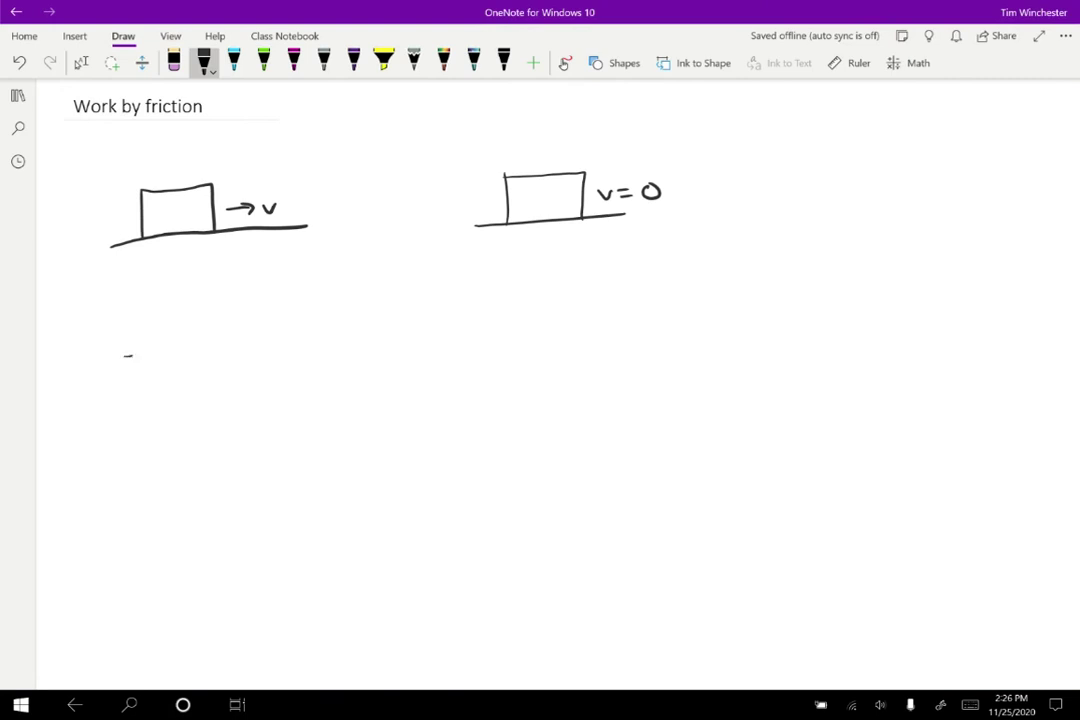
Start a bar chart under the first block with a baseline and a tall KE bar.
left_click_drag(124, 355, 263, 342)
mouse_move(159, 362)
left_mouse_down()
mouse_move(159, 381)
mouse_move(172, 380)
left_mouse_up()
left_click_drag(177, 369, 185, 372)
mouse_move(173, 380)
left_mouse_down()
mouse_move(188, 380)
mouse_move(155, 311)
mouse_move(183, 304)
mouse_move(183, 344)
left_mouse_up()
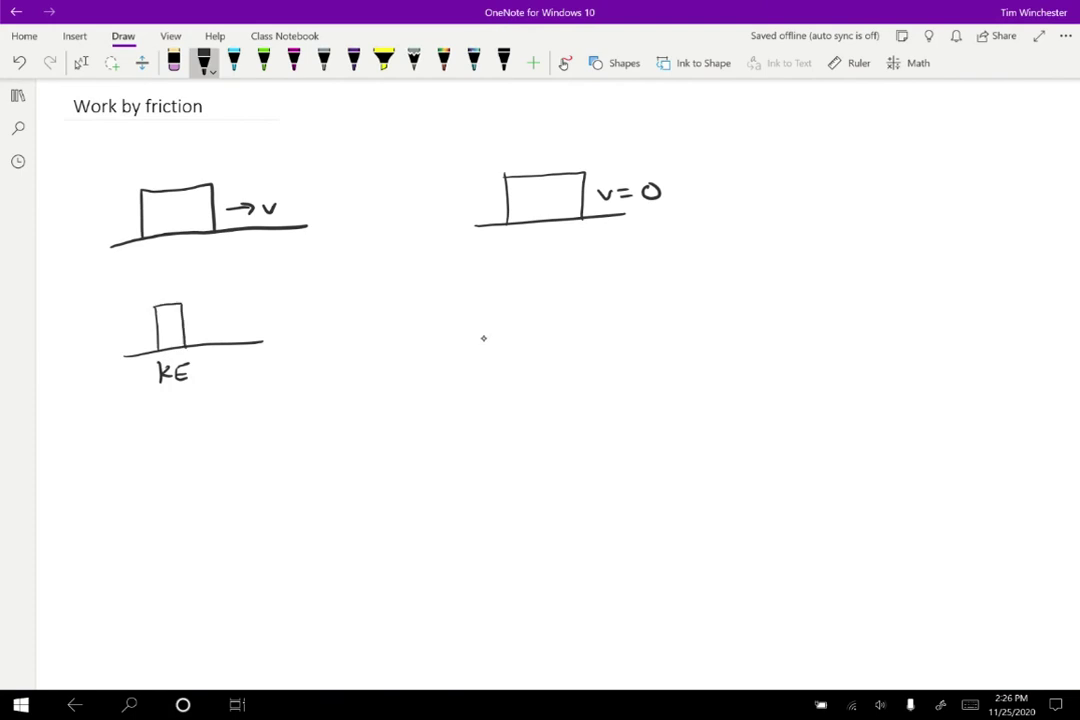
Draw a baseline under the right block with a KE label beneath it.
left_click_drag(476, 336, 606, 328)
left_click_drag(494, 358, 502, 376)
mouse_move(508, 360)
left_mouse_down()
mouse_move(519, 359)
mouse_move(508, 375)
left_mouse_up()
left_click_drag(508, 367, 517, 367)
left_click_drag(508, 375, 520, 375)
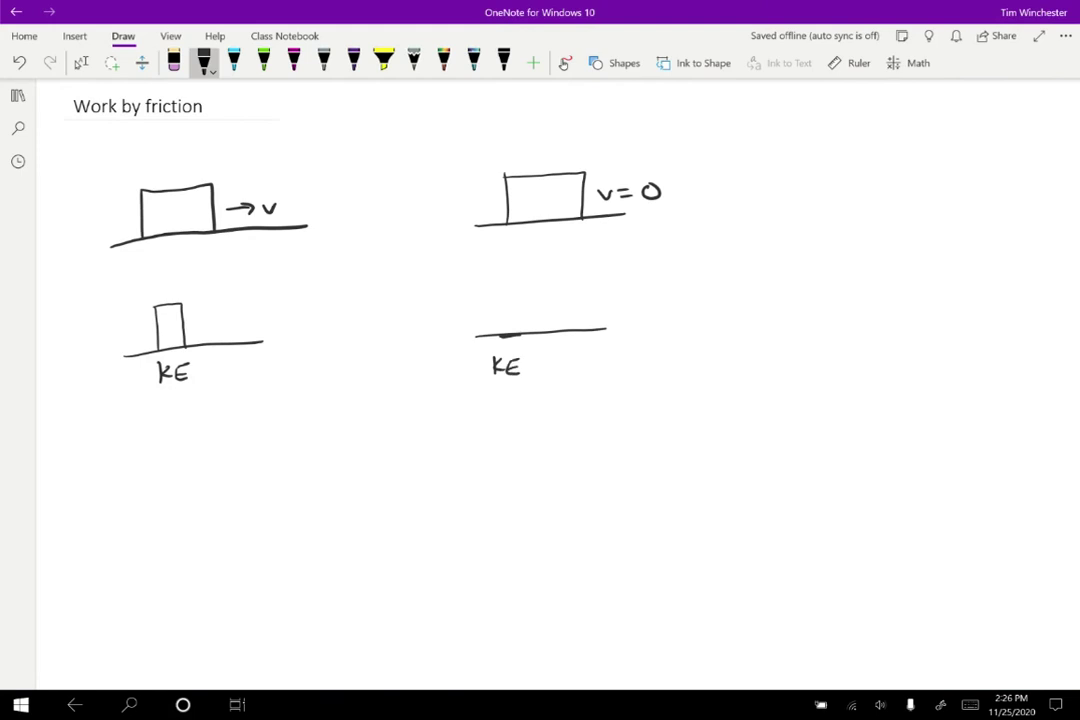
Add a tall Etherm bar to the right chart and a small Ethermal bar to the left chart.
mouse_move(557, 328)
left_mouse_down()
mouse_move(557, 301)
mouse_move(573, 283)
mouse_move(579, 329)
mouse_move(557, 359)
mouse_move(566, 374)
left_mouse_up()
left_click_drag(553, 366, 580, 365)
mouse_move(576, 362)
left_mouse_down()
mouse_move(575, 373)
mouse_move(624, 372)
left_mouse_up()
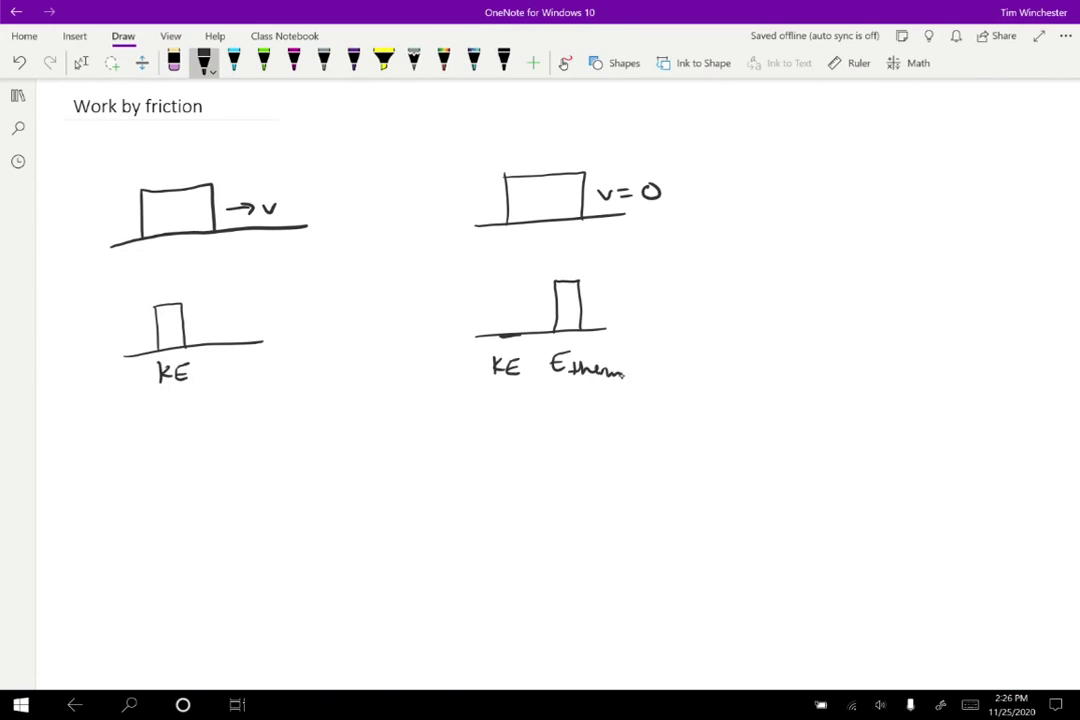
mouse_move(221, 342)
left_mouse_down()
mouse_move(236, 341)
mouse_move(222, 372)
left_mouse_up()
mouse_move(230, 366)
left_mouse_down()
mouse_move(240, 378)
mouse_move(299, 383)
left_mouse_up()
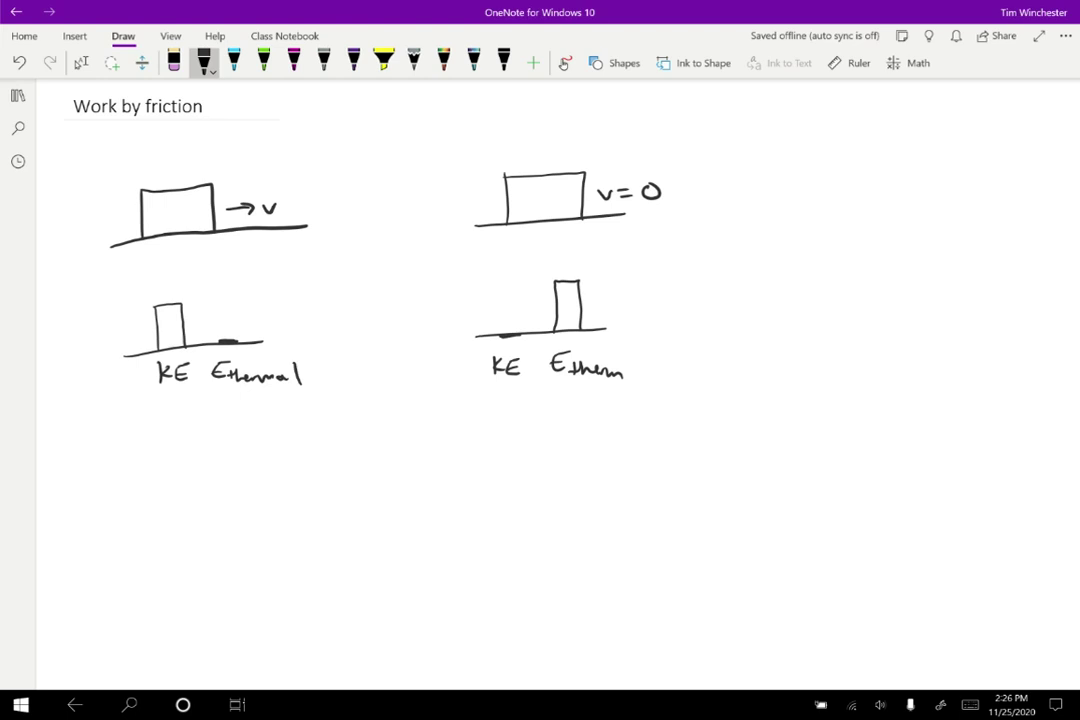
Divide the Etherm bar in two, with arrows labelling the lower part block and the upper part table.
left_click_drag(556, 303, 634, 318)
left_click_drag(640, 312, 641, 312)
left_click_drag(646, 318, 654, 319)
left_click_drag(660, 309, 658, 319)
left_click_drag(606, 290, 588, 290)
mouse_move(594, 285)
left_mouse_down()
mouse_move(594, 296)
mouse_move(629, 293)
left_mouse_up()
left_click_drag(635, 283, 646, 293)
left_click_drag(650, 290, 658, 291)
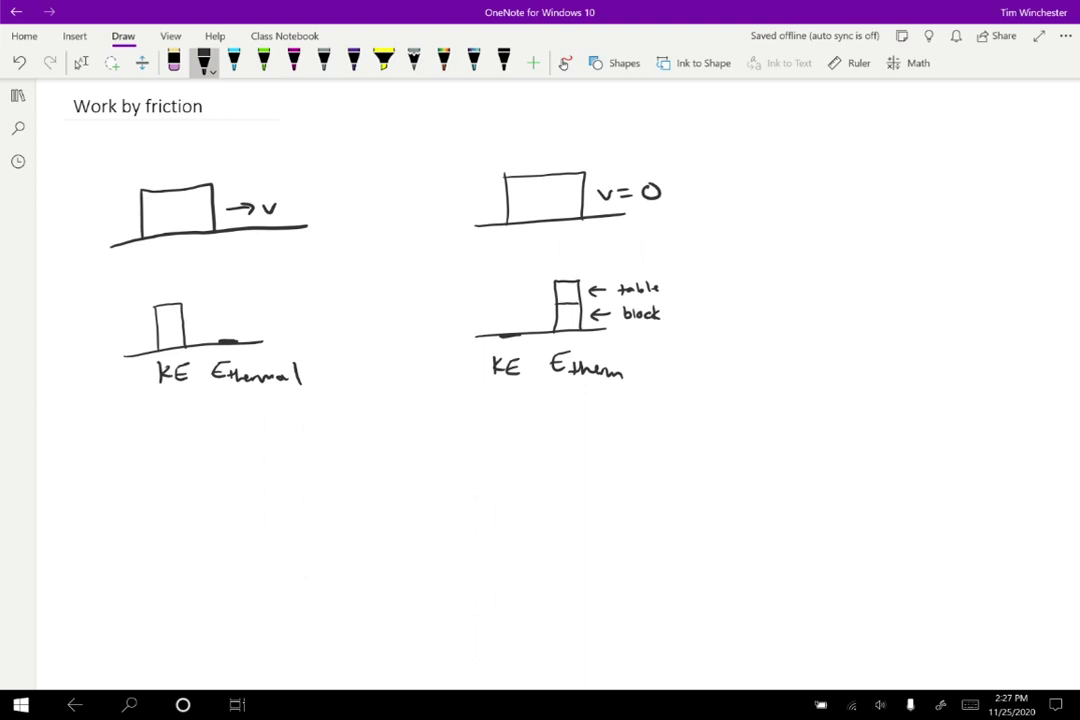
Circle the moving block sketch with a cyan dashed loop.
left_click(233, 62)
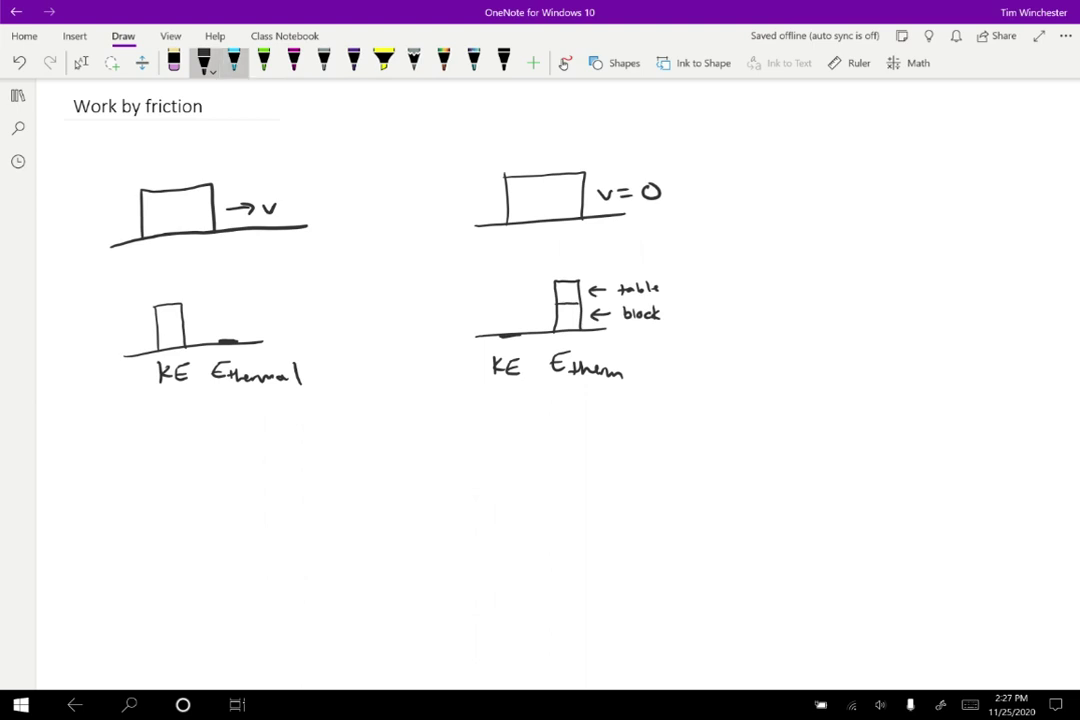
left_click_drag(113, 263, 212, 264)
left_click_drag(252, 259, 264, 258)
left_click_drag(292, 247, 302, 242)
left_click(319, 219)
left_click_drag(292, 183, 302, 189)
left_click_drag(240, 170, 253, 171)
left_click_drag(187, 173, 200, 172)
Enclose the stopped block sketch in a cyan dashed loop.
left_click_drag(112, 204, 105, 244)
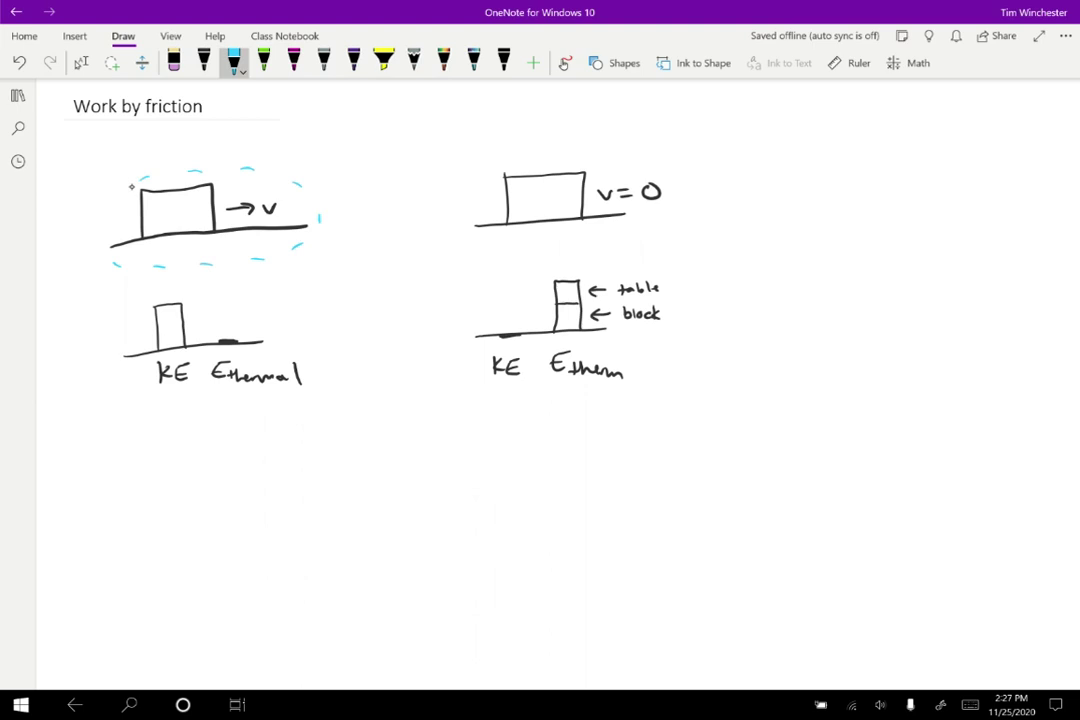
left_click_drag(478, 250, 550, 250)
left_click_drag(620, 242, 630, 241)
left_click_drag(662, 230, 670, 224)
left_click_drag(655, 166, 664, 174)
left_click_drag(616, 146, 628, 148)
mouse_move(543, 146)
left_mouse_down()
mouse_move(560, 144)
mouse_move(500, 156)
left_mouse_up()
left_click_drag(472, 238, 468, 244)
In green ink, trace both blocks, underline the left chart and loop the right chart.
left_click(263, 62)
mouse_move(141, 190)
left_mouse_down()
mouse_move(142, 237)
mouse_move(212, 233)
mouse_move(212, 187)
mouse_move(141, 190)
left_mouse_up()
left_click_drag(505, 176, 505, 192)
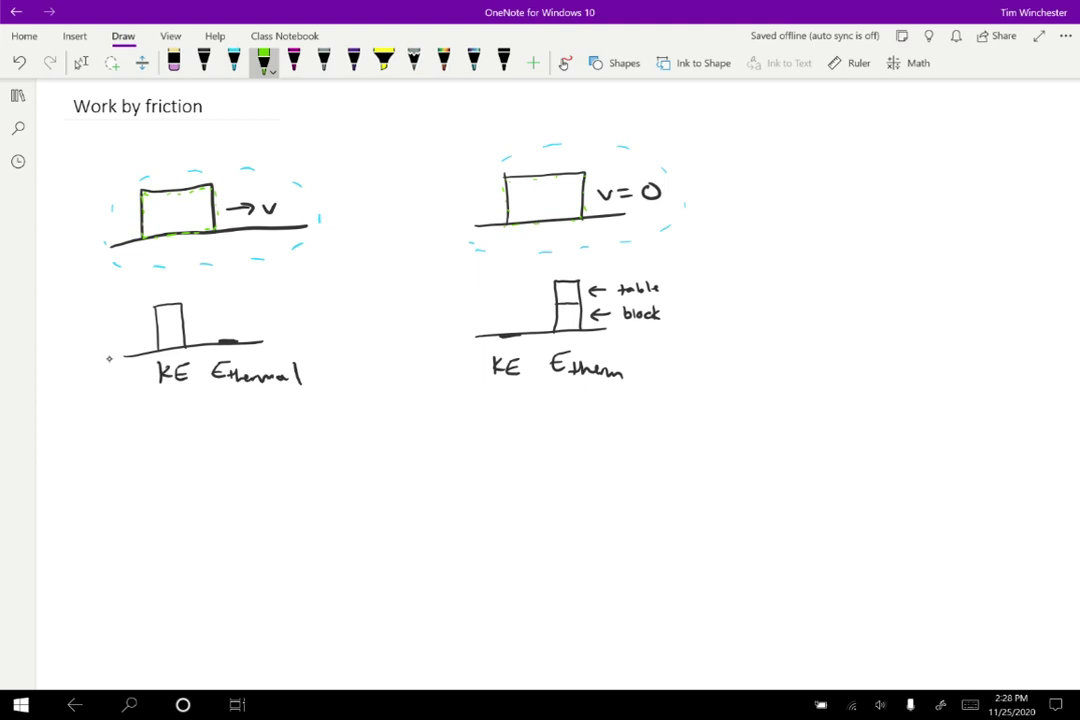
left_click_drag(119, 419, 281, 406)
mouse_move(454, 350)
left_mouse_down()
mouse_move(458, 334)
mouse_move(598, 302)
mouse_move(673, 335)
left_mouse_up()
left_click_drag(645, 385, 453, 343)
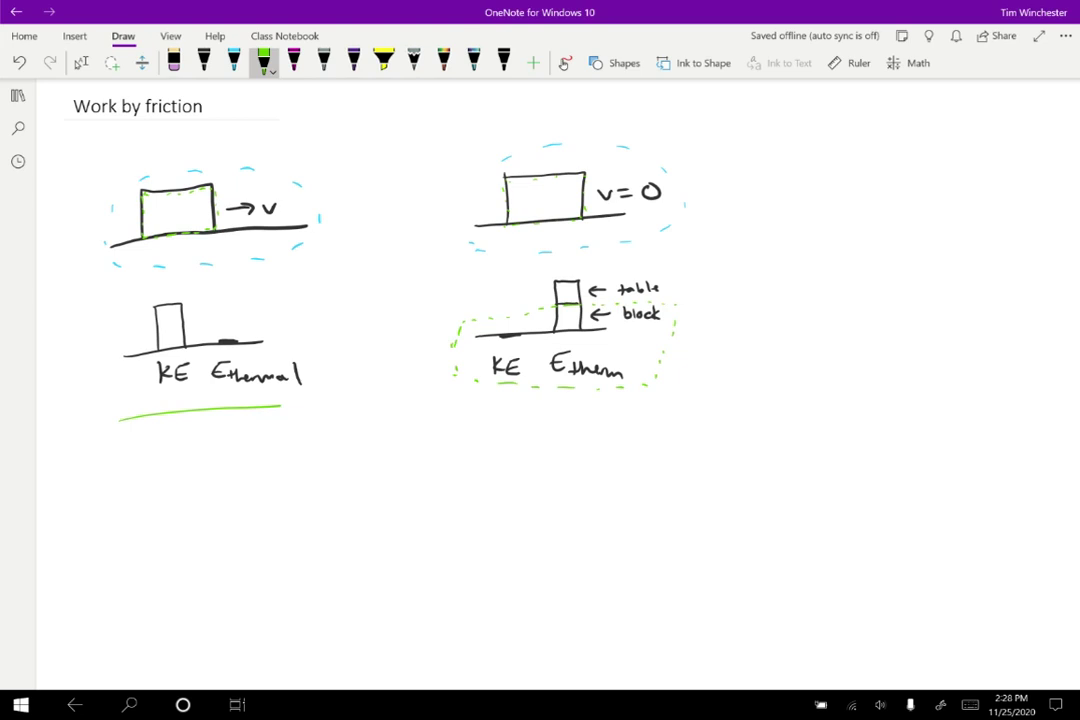
Write 'block only:' in green and draw two KE/Etm bar charts beneath it.
mouse_move(104, 450)
left_mouse_down()
mouse_move(104, 462)
mouse_move(125, 452)
mouse_move(266, 458)
left_mouse_up()
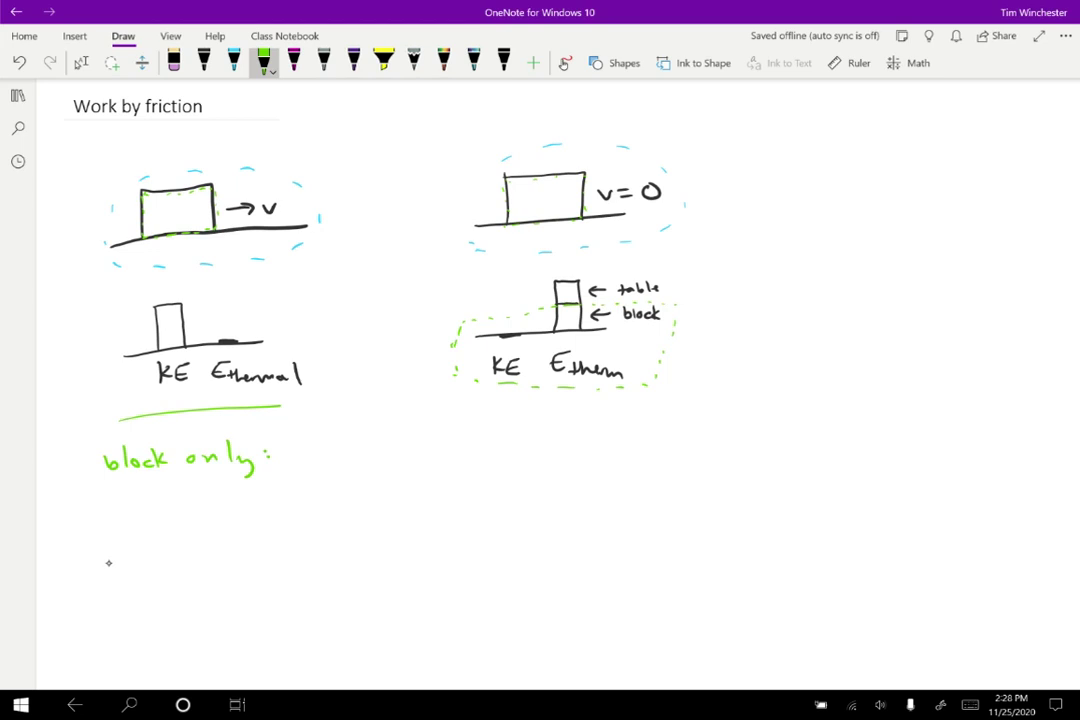
mouse_move(107, 560)
left_mouse_down()
mouse_move(243, 557)
mouse_move(135, 525)
mouse_move(161, 557)
mouse_move(138, 588)
mouse_move(146, 596)
mouse_move(236, 592)
left_mouse_up()
left_click_drag(437, 566, 580, 556)
left_click_drag(462, 580, 474, 594)
left_click_drag(489, 578, 489, 593)
mouse_move(531, 556)
left_mouse_down()
mouse_move(532, 538)
mouse_move(558, 556)
mouse_move(520, 593)
mouse_move(566, 590)
left_mouse_up()
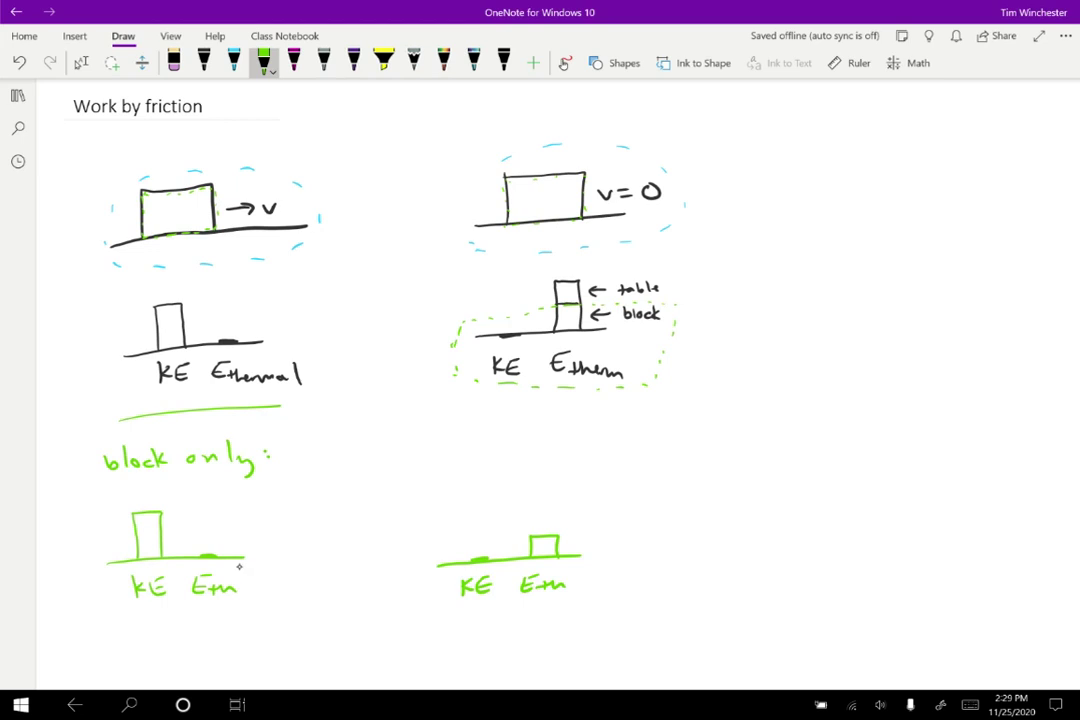
Add a dotted divider after the first chart and a negative Wf bar below its extended baseline.
left_click_drag(253, 490, 251, 620)
left_click_drag(250, 558, 327, 557)
mouse_move(278, 560)
left_mouse_down()
mouse_move(290, 587)
mouse_move(304, 560)
mouse_move(306, 617)
mouse_move(316, 605)
left_mouse_up()
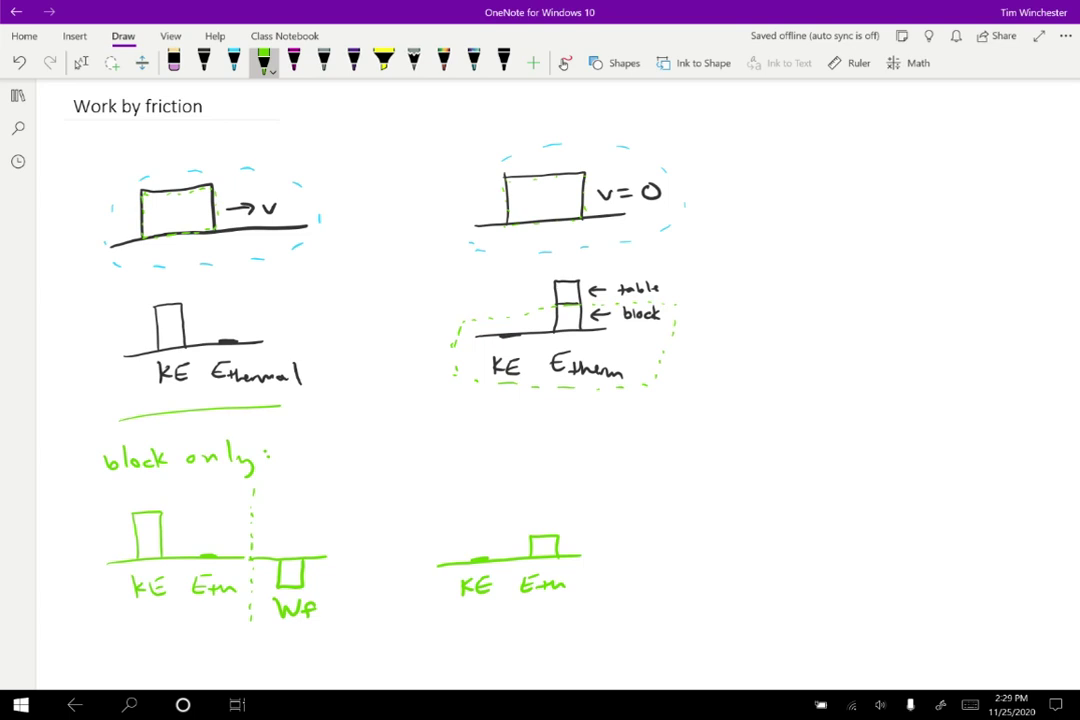
left_click(204, 62)
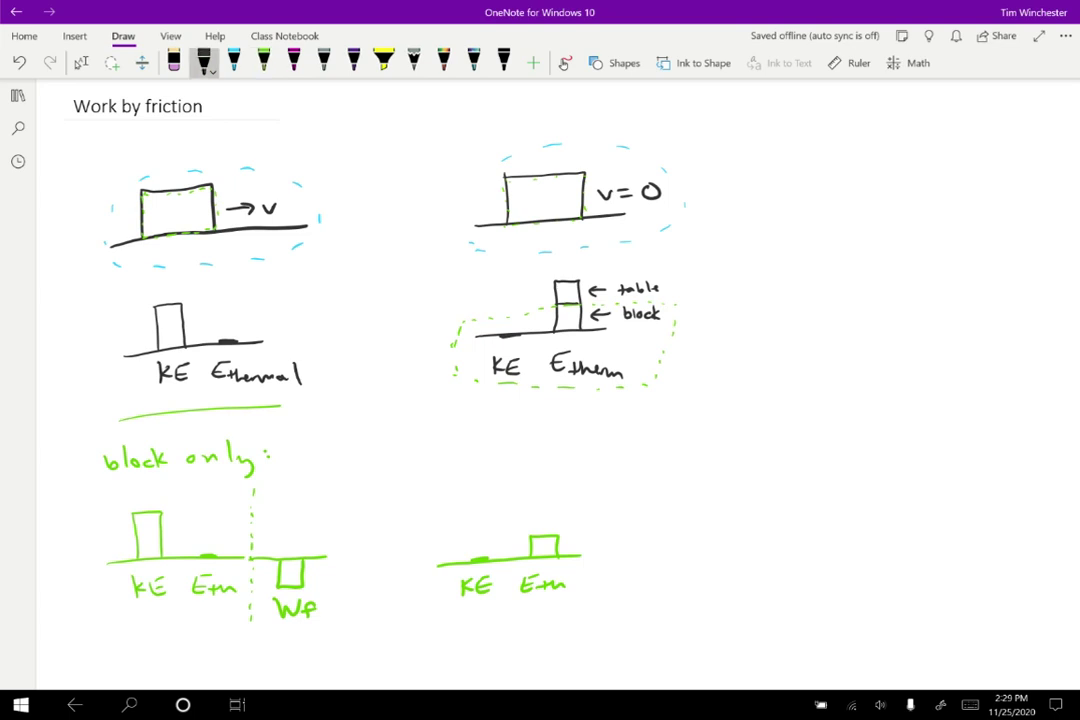
Handwrite 'Friction does (negative)' in black to the right of the charts.
mouse_move(682, 434)
left_mouse_down()
mouse_move(682, 452)
mouse_move(695, 435)
left_mouse_up()
left_click_drag(683, 444, 692, 443)
mouse_move(698, 450)
left_mouse_down()
mouse_move(708, 442)
mouse_move(713, 452)
left_mouse_up()
mouse_move(725, 444)
left_mouse_down()
mouse_move(717, 451)
mouse_move(732, 452)
left_mouse_up()
left_click_drag(725, 441, 737, 440)
mouse_move(740, 443)
left_mouse_down()
mouse_move(827, 452)
mouse_move(828, 432)
mouse_move(858, 450)
left_mouse_up()
mouse_move(868, 442)
left_mouse_down()
mouse_move(862, 452)
mouse_move(880, 456)
left_mouse_up()
left_click_drag(888, 446, 914, 451)
mouse_move(924, 444)
left_mouse_down()
mouse_move(920, 462)
mouse_move(940, 450)
left_mouse_up()
left_click_drag(942, 440, 950, 452)
left_click_drag(954, 446, 964, 452)
left_click_drag(966, 448, 988, 456)
Finish the sentence with 'work on the block.' on the next line.
left_click_drag(684, 476, 702, 484)
left_click_drag(708, 484, 736, 482)
mouse_move(742, 472)
left_mouse_down()
mouse_move(752, 488)
mouse_move(818, 488)
left_mouse_up()
mouse_move(846, 474)
left_mouse_down()
mouse_move(847, 488)
mouse_move(852, 480)
left_mouse_up()
left_click_drag(852, 472, 885, 488)
left_click_drag(903, 472, 914, 486)
mouse_move(920, 468)
left_mouse_down()
mouse_move(921, 487)
mouse_move(928, 480)
left_mouse_up()
left_click_drag(946, 478, 941, 485)
left_click_drag(951, 469, 952, 487)
left_click_drag(960, 476, 971, 485)
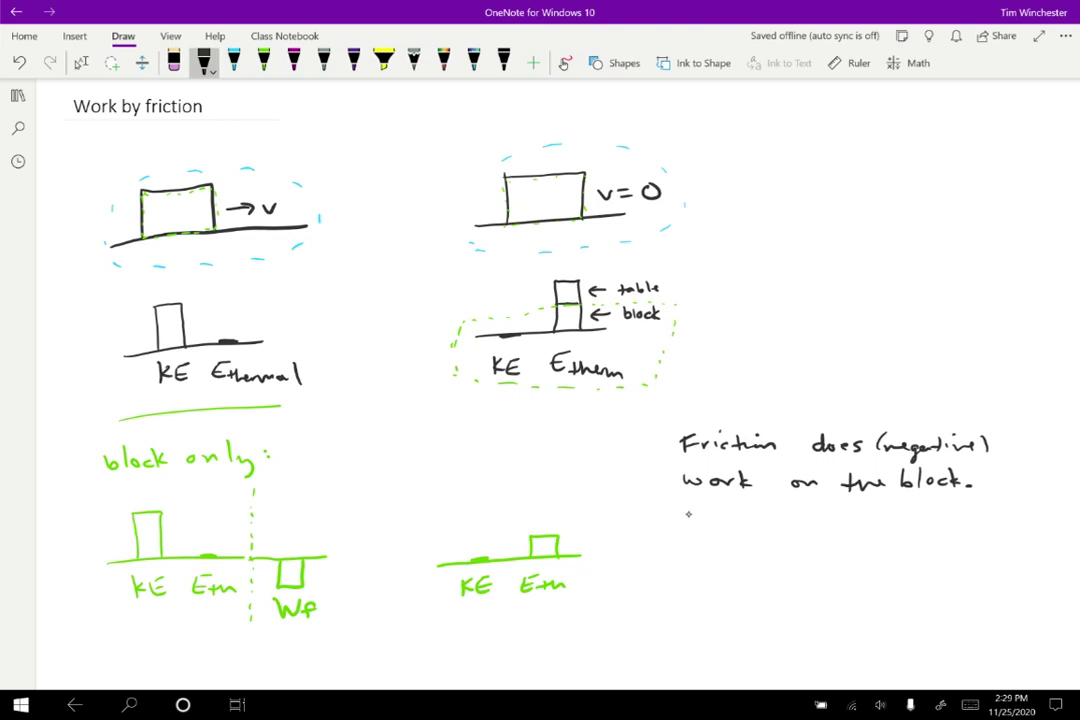
Write 'Wf < ΔKE!' below the friction sentence.
mouse_move(681, 514)
left_mouse_down()
mouse_move(688, 527)
mouse_move(705, 514)
left_mouse_up()
mouse_move(716, 513)
left_mouse_down()
mouse_move(713, 528)
mouse_move(721, 519)
left_mouse_up()
mouse_move(744, 515)
left_mouse_down()
mouse_move(744, 526)
mouse_move(762, 528)
left_mouse_up()
left_click_drag(762, 528, 784, 528)
mouse_move(796, 514)
left_mouse_down()
mouse_move(787, 521)
mouse_move(809, 526)
left_mouse_up()
left_click_drag(799, 518, 831, 521)
left_click(831, 527)
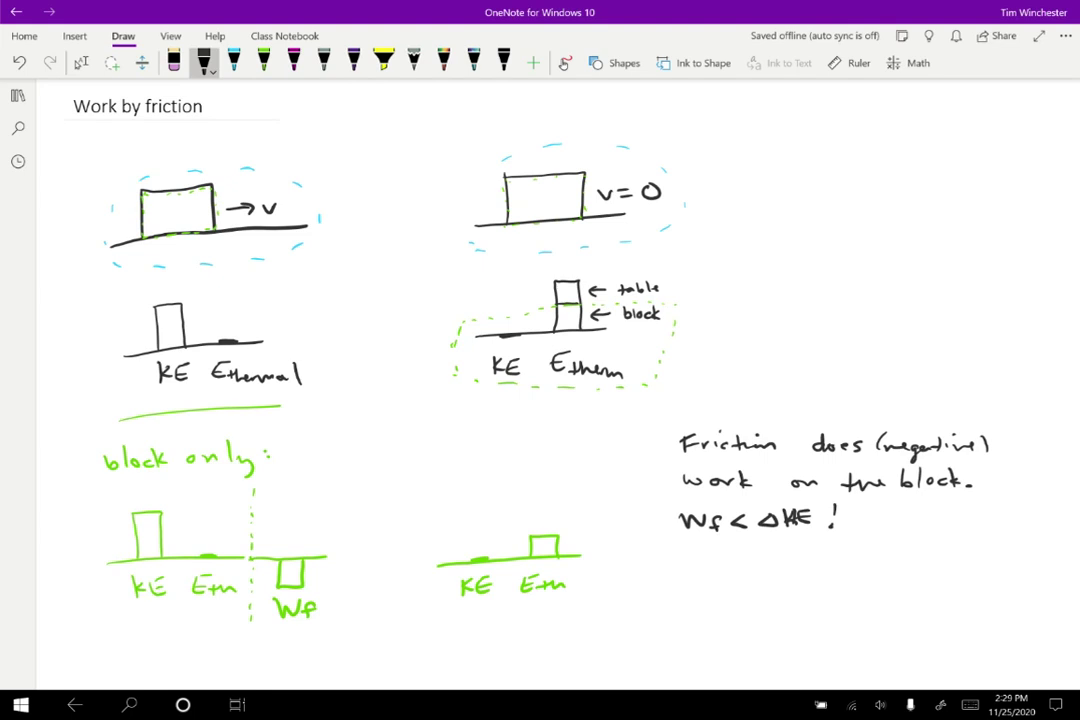
Write 'Some energy stays behind as Ethermal!' on two lines.
mouse_move(684, 562)
left_mouse_down()
mouse_move(672, 576)
mouse_move(760, 570)
left_mouse_up()
mouse_move(772, 567)
left_mouse_down()
mouse_move(834, 580)
mouse_move(1018, 576)
left_mouse_up()
left_click_drag(677, 604, 705, 612)
left_click_drag(715, 608, 854, 612)
left_click_drag(861, 596, 859, 608)
left_click(860, 614)
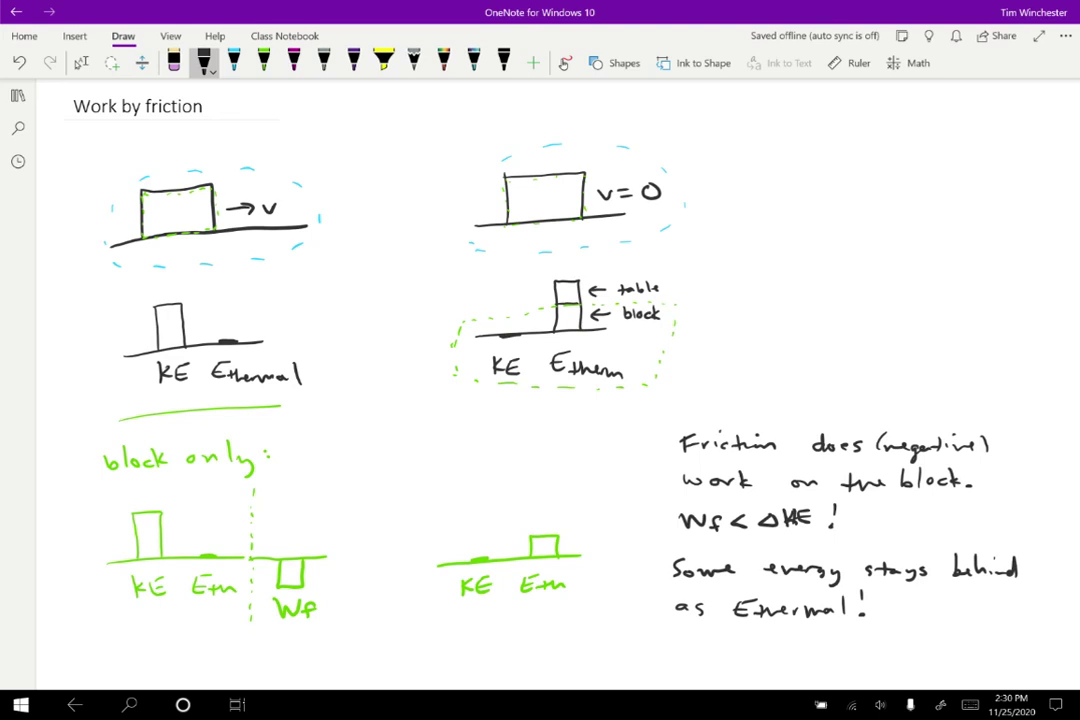
Below the block-only charts, handwrite 'Wfriction ≠ fs cosθ' in black ink.
scroll(540, 380, "down", 5)
left_click(81, 62)
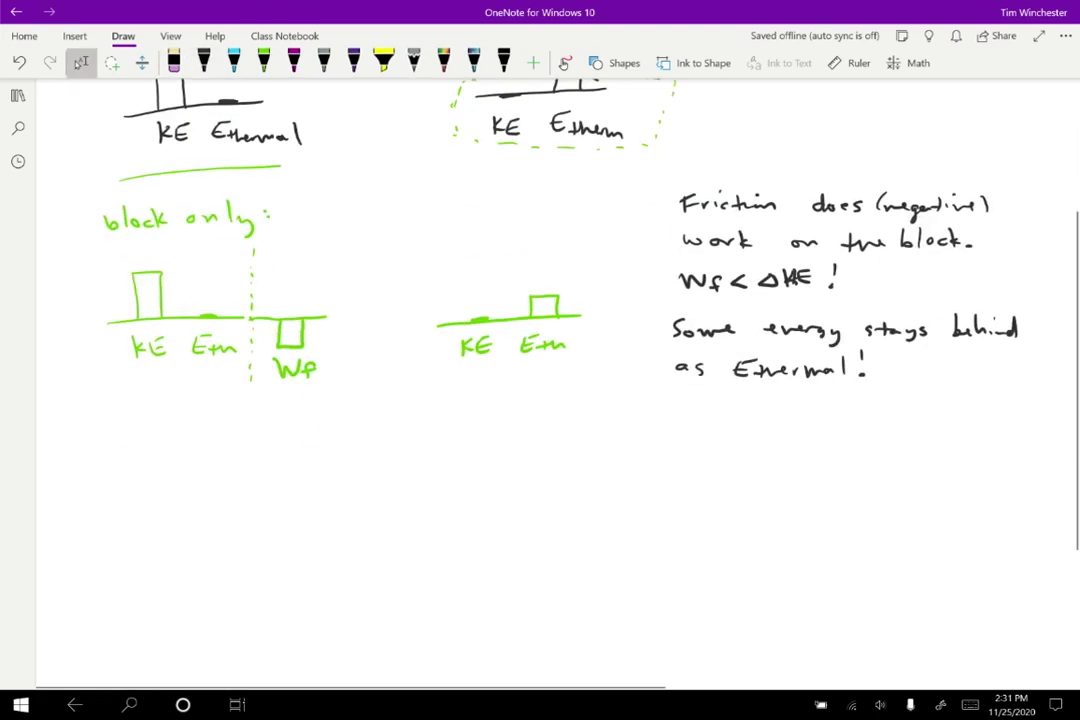
mouse_move(121, 437)
left_mouse_down()
mouse_move(146, 424)
mouse_move(258, 439)
left_mouse_up()
mouse_move(256, 424)
left_mouse_down()
mouse_move(244, 443)
mouse_move(294, 425)
mouse_move(296, 440)
mouse_move(349, 431)
left_mouse_up()
left_click_drag(366, 428, 362, 441)
left_click_drag(357, 434, 370, 434)
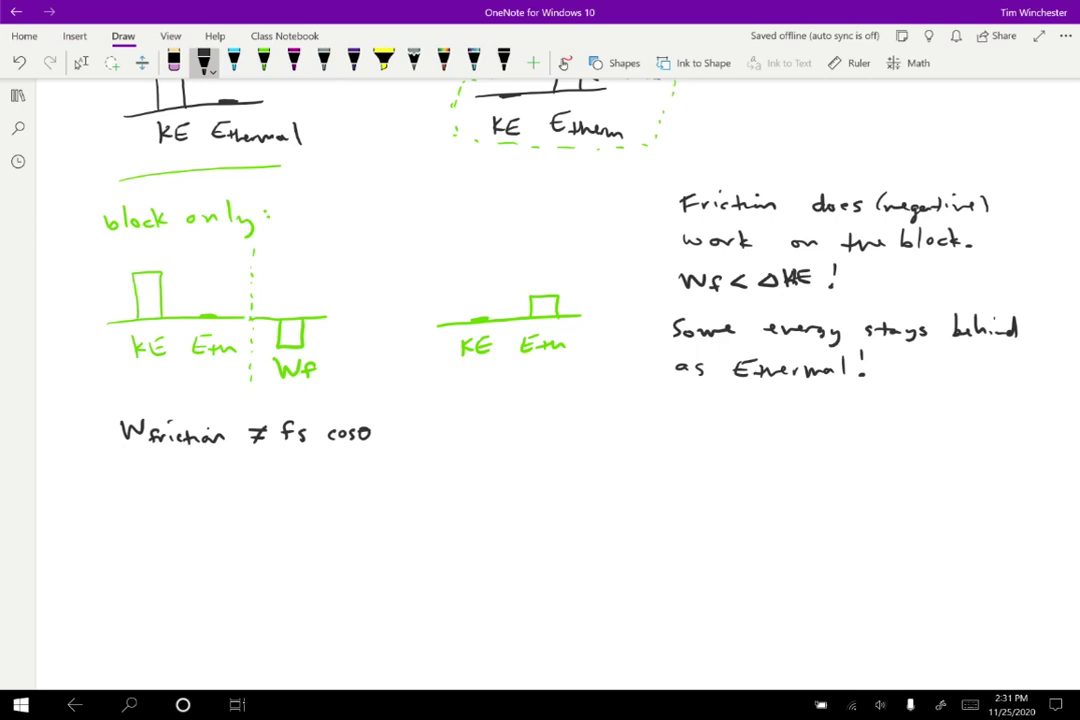
Write 'Why??' and sketch two interlocking jagged surfaces with opposing arrows and a contact dot.
mouse_move(116, 478)
left_mouse_down()
mouse_move(124, 497)
mouse_move(150, 480)
mouse_move(218, 490)
left_mouse_up()
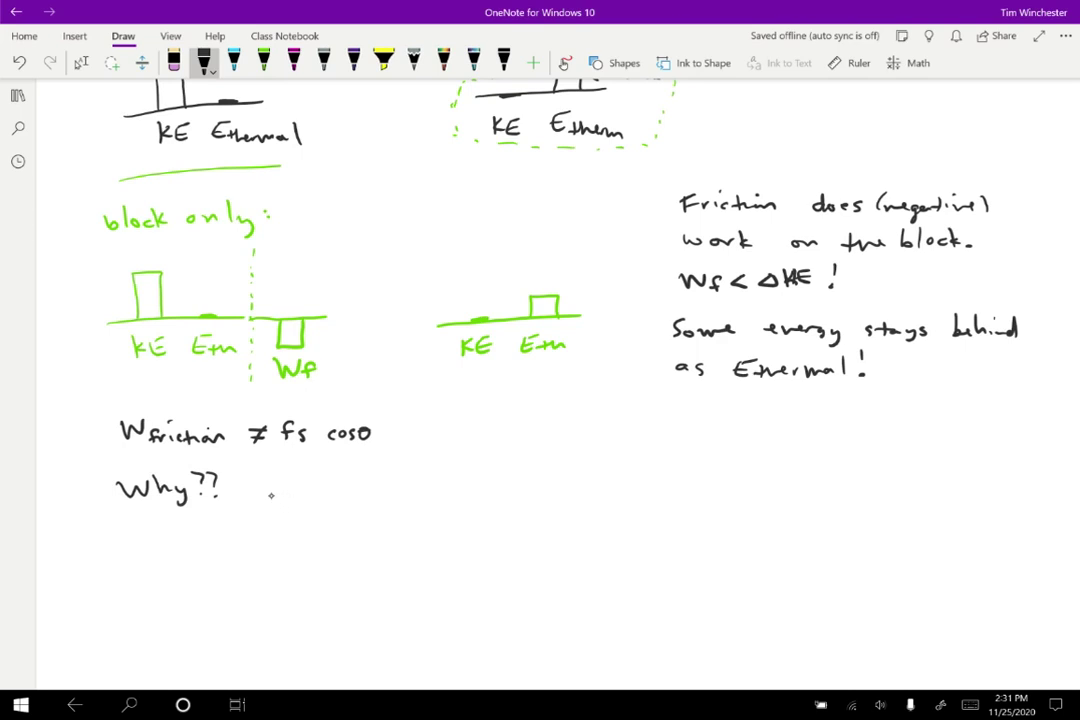
mouse_move(265, 495)
left_mouse_down()
mouse_move(309, 495)
mouse_move(333, 515)
mouse_move(339, 502)
mouse_move(378, 500)
mouse_move(394, 513)
mouse_move(425, 499)
mouse_move(460, 514)
mouse_move(466, 500)
mouse_move(511, 499)
left_mouse_up()
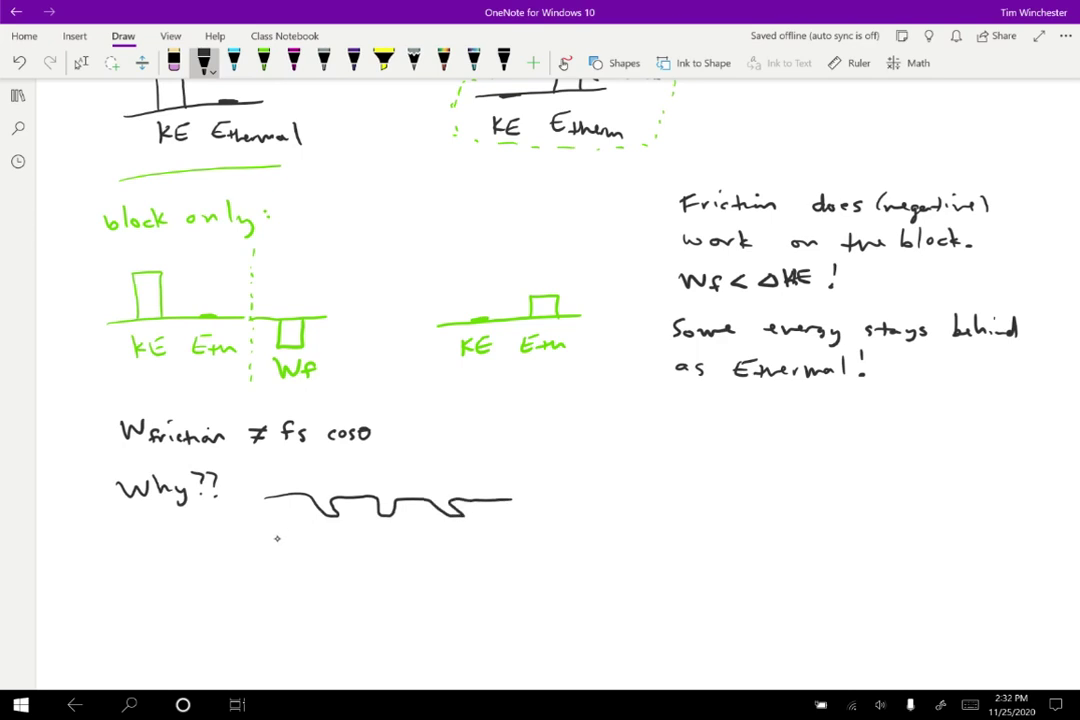
mouse_move(266, 538)
left_mouse_down()
mouse_move(311, 535)
mouse_move(317, 516)
mouse_move(350, 533)
mouse_move(400, 522)
mouse_move(448, 535)
mouse_move(460, 505)
mouse_move(470, 533)
mouse_move(520, 534)
left_mouse_up()
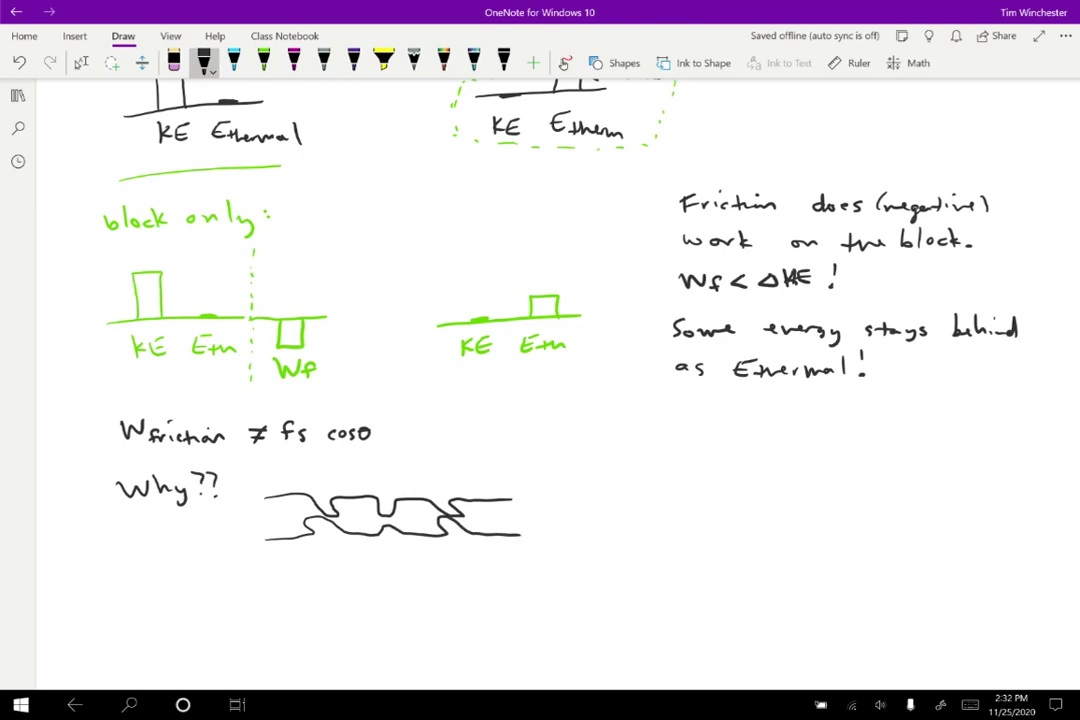
left_click_drag(420, 557, 472, 556)
left_click_drag(461, 551, 463, 560)
mouse_move(443, 482)
left_mouse_down()
mouse_move(408, 482)
mouse_move(448, 516)
left_mouse_up()
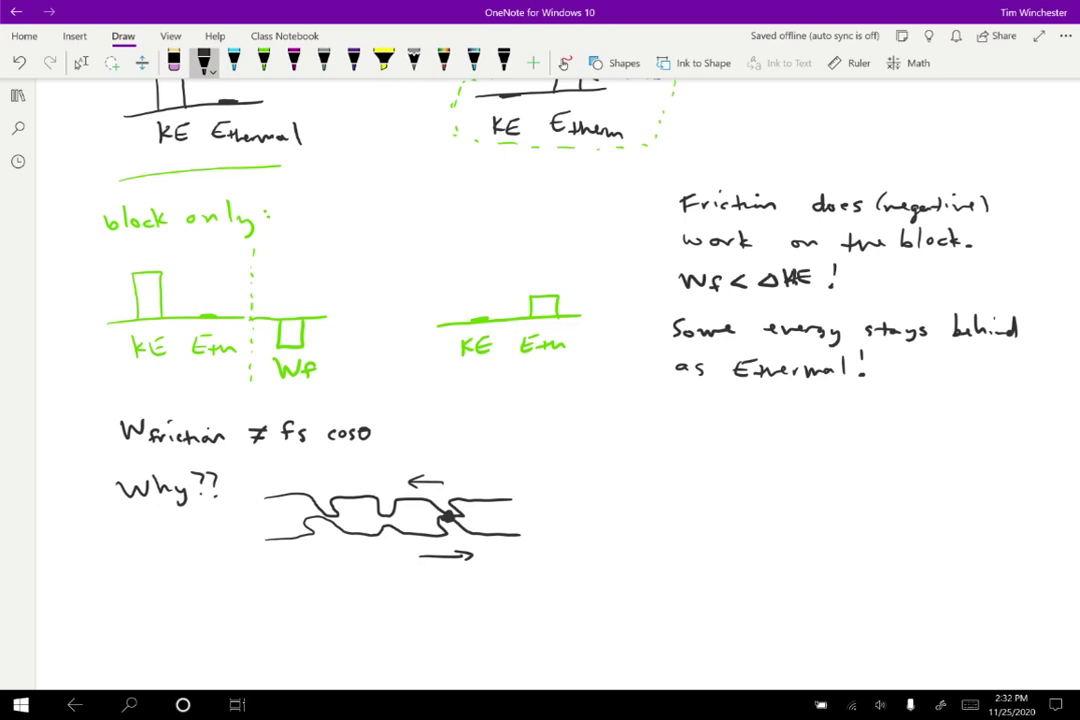
Beside the surface sketch, write 's⃗ of point of contact'.
mouse_move(604, 470)
left_mouse_down()
mouse_move(598, 486)
mouse_move(609, 466)
left_mouse_up()
left_click_drag(641, 477, 656, 486)
mouse_move(697, 483)
left_mouse_down()
mouse_move(697, 496)
mouse_move(752, 480)
mouse_move(944, 486)
left_mouse_up()
Complete the note with 'is less than overall motion.' on the next line.
mouse_move(642, 516)
left_mouse_down()
mouse_move(636, 538)
mouse_move(660, 533)
left_mouse_up()
left_click_drag(662, 530, 685, 535)
left_click_drag(703, 518, 705, 536)
left_click_drag(698, 525, 740, 534)
left_click_drag(742, 528, 858, 528)
left_click_drag(860, 526, 898, 532)
left_click_drag(908, 524, 932, 528)
left_click_drag(946, 518, 958, 534)
left_click_drag(968, 526, 964, 530)
mouse_move(974, 526)
left_mouse_down()
mouse_move(994, 534)
mouse_move(954, 524)
left_mouse_up()
left_click(1002, 535)
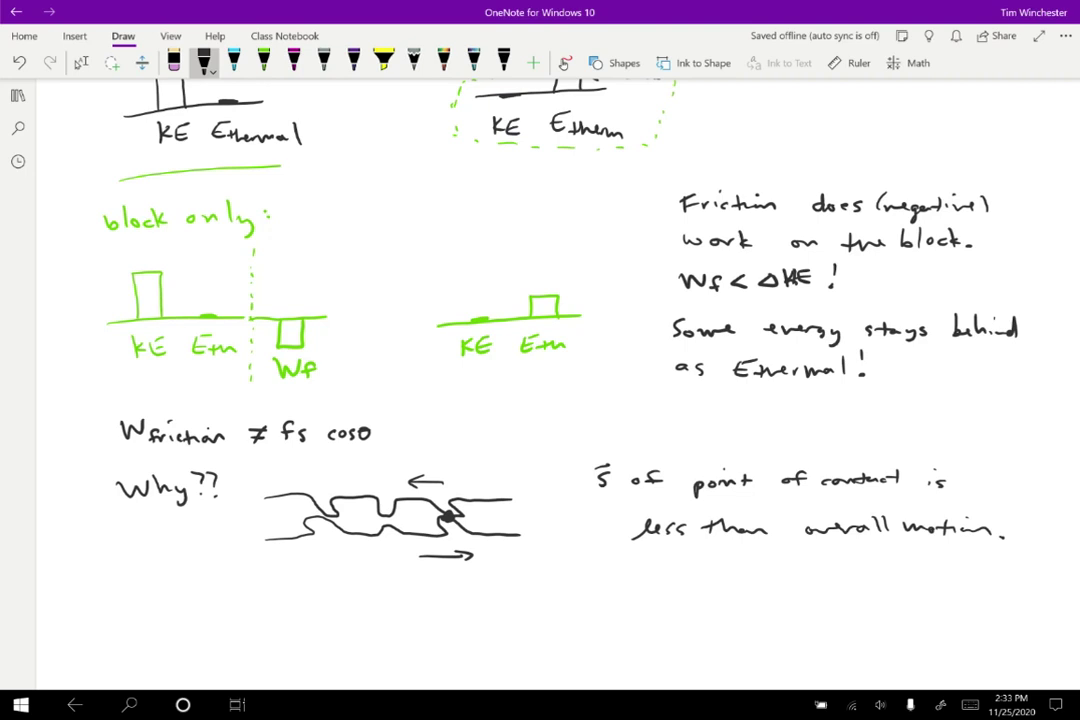
scroll(540, 380, "left", 1)
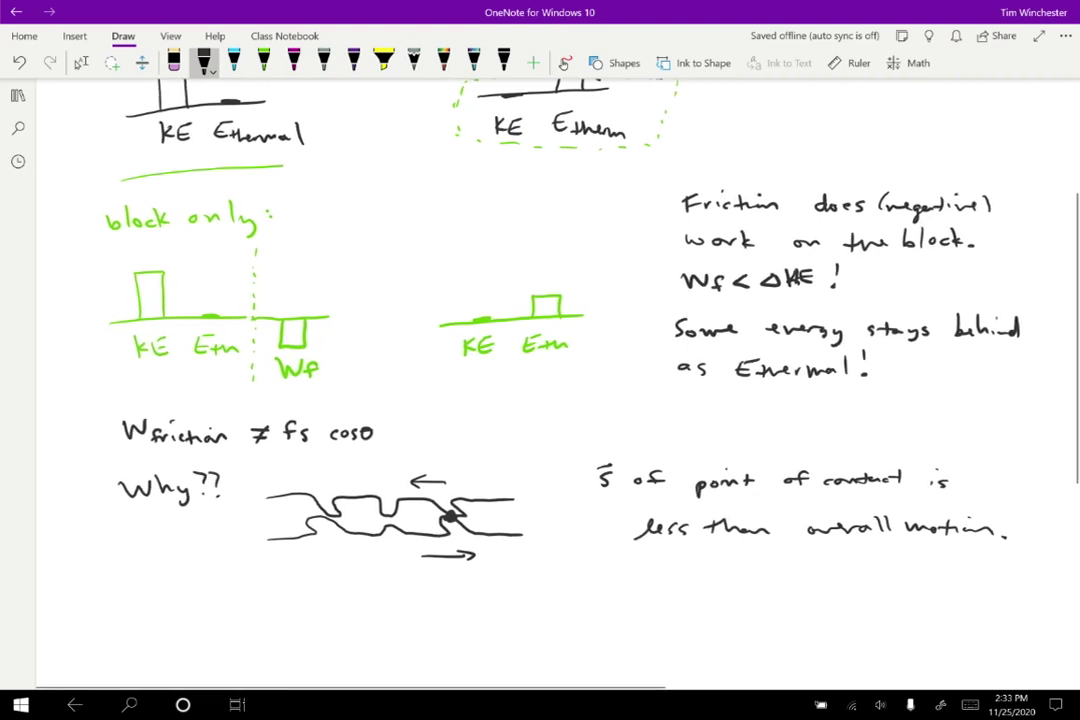
Below the previous notes, draw six small molecule circles in black ink, arranged in two rows of three.
scroll(540, 380, "down", 5)
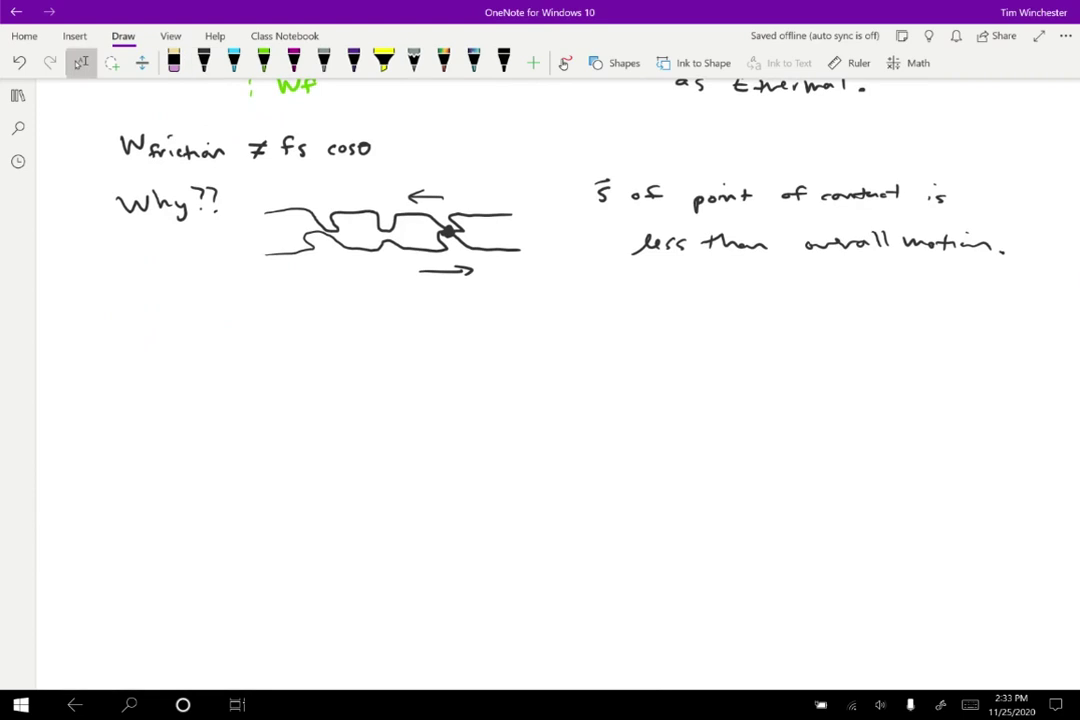
left_click(204, 62)
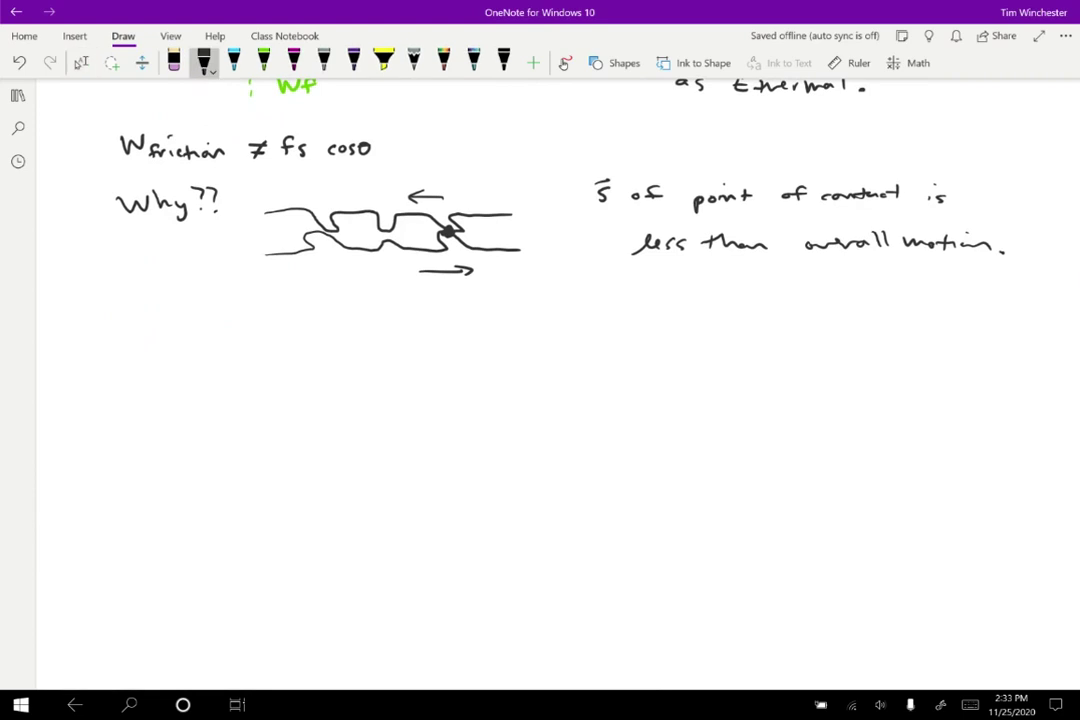
left_click_drag(172, 366, 170, 367)
left_click_drag(172, 425, 170, 426)
left_click_drag(252, 364, 250, 365)
left_click_drag(248, 433, 246, 434)
left_click_drag(327, 367, 325, 368)
left_click_drag(318, 442, 317, 443)
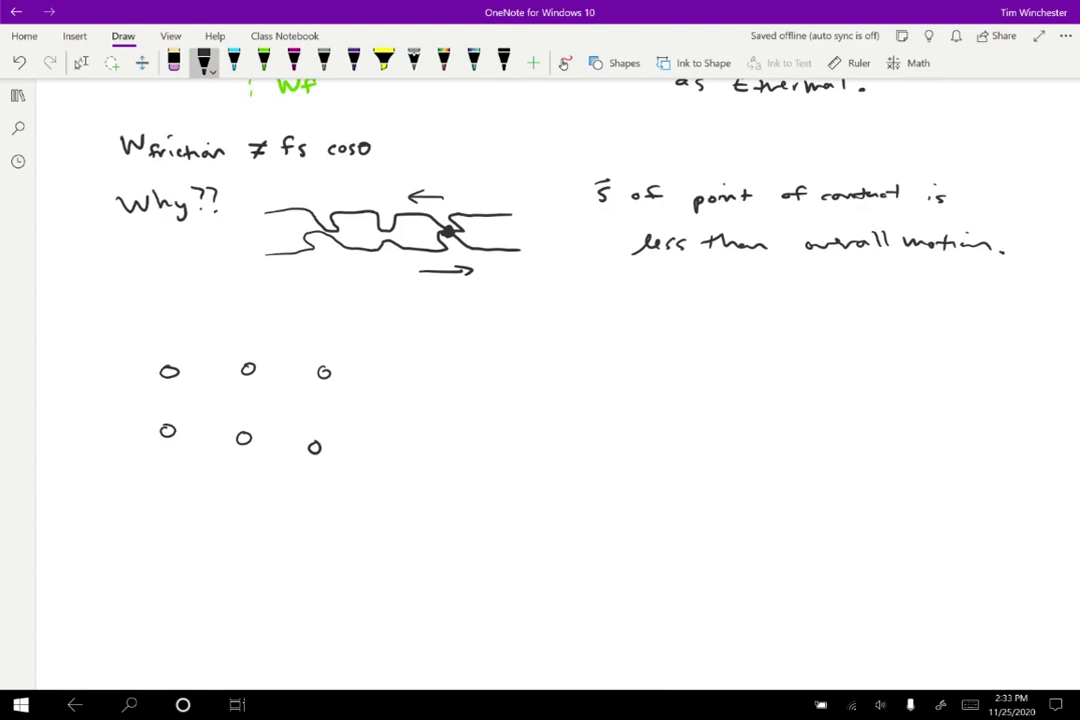
Link the molecules with springs and add random motion arrows at each molecule.
mouse_move(176, 372)
left_mouse_down()
mouse_move(318, 370)
mouse_move(316, 450)
mouse_move(246, 439)
left_mouse_up()
mouse_move(247, 377)
left_mouse_down()
mouse_move(241, 432)
mouse_move(212, 441)
mouse_move(174, 433)
mouse_move(165, 376)
left_mouse_up()
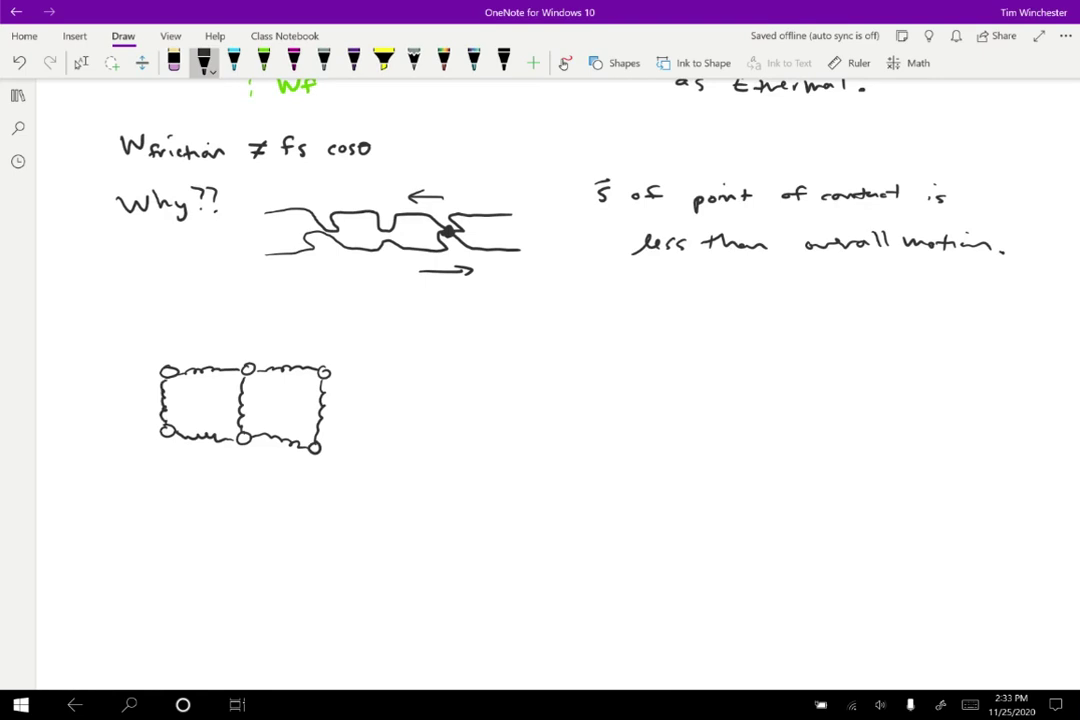
mouse_move(237, 377)
left_mouse_down()
mouse_move(218, 392)
mouse_move(273, 356)
left_mouse_up()
left_click_drag(332, 384, 346, 390)
left_click_drag(307, 353, 312, 357)
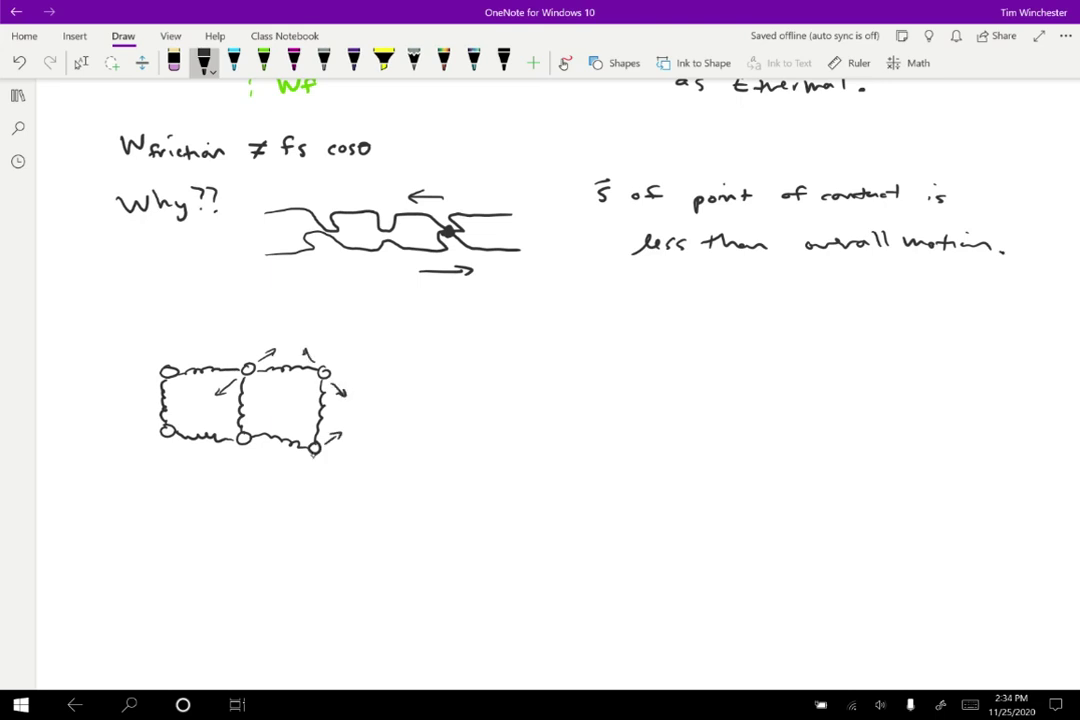
left_click_drag(325, 443, 341, 432)
mouse_move(333, 432)
left_mouse_down()
mouse_move(338, 440)
mouse_move(297, 468)
left_mouse_up()
left_click_drag(296, 461, 303, 467)
left_click_drag(176, 424, 188, 412)
mouse_move(181, 412)
left_mouse_down()
mouse_move(187, 419)
mouse_move(150, 452)
left_mouse_up()
left_click_drag(150, 446, 156, 452)
mouse_move(170, 383)
left_mouse_down()
mouse_move(180, 394)
mouse_move(157, 349)
left_mouse_up()
left_click_drag(154, 356, 160, 355)
Write "Ethermal is basically random KE of molecules" beside the molecule sketch.
mouse_move(417, 379)
left_mouse_down()
mouse_move(429, 378)
mouse_move(429, 397)
mouse_move(512, 395)
left_mouse_up()
mouse_move(517, 383)
left_mouse_down()
mouse_move(519, 397)
mouse_move(561, 398)
left_mouse_up()
mouse_move(572, 390)
left_mouse_down()
mouse_move(571, 399)
mouse_move(648, 398)
left_mouse_up()
left_click_drag(656, 392, 692, 399)
left_click_drag(698, 380, 700, 399)
mouse_move(704, 392)
left_mouse_down()
mouse_move(712, 410)
mouse_move(828, 392)
mouse_move(895, 406)
mouse_move(945, 401)
left_mouse_up()
mouse_move(956, 390)
left_mouse_down()
mouse_move(951, 406)
mouse_move(1004, 401)
left_mouse_up()
mouse_move(1010, 392)
left_mouse_down()
mouse_move(1011, 405)
mouse_move(1040, 406)
left_mouse_up()
left_click_drag(1042, 403, 1054, 410)
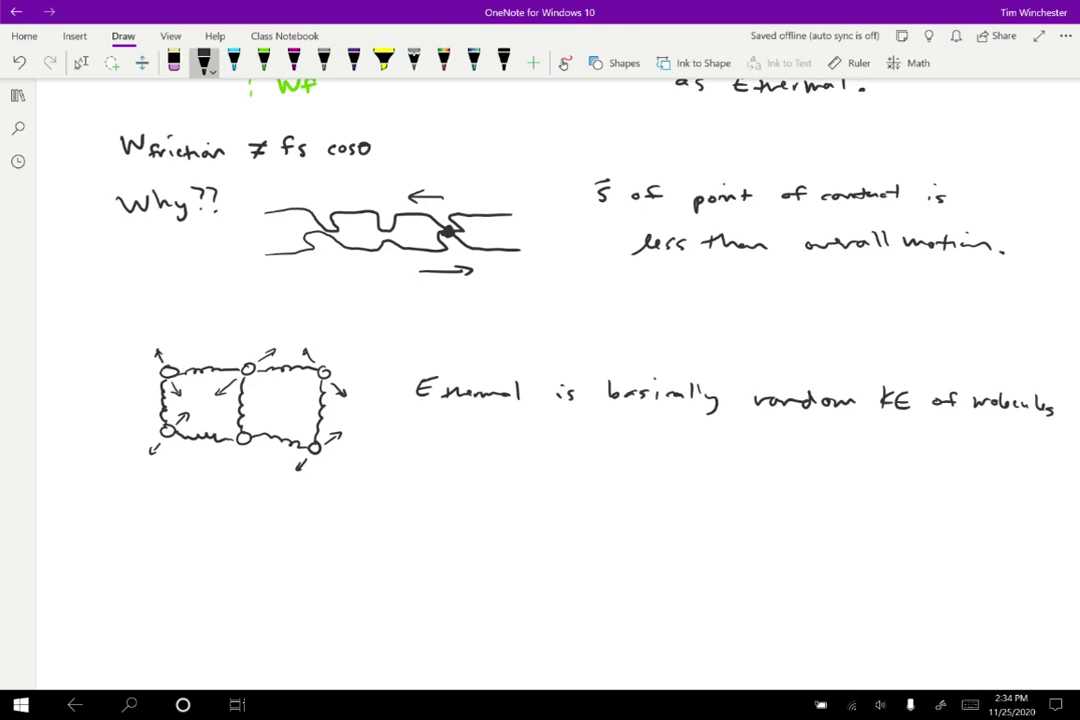
Below the molecules, write "Sometimes we can ignore Eth, the "pseudowork" is fs.".
mouse_move(142, 513)
left_mouse_down()
mouse_move(131, 531)
mouse_move(212, 522)
mouse_move(500, 530)
mouse_move(595, 510)
mouse_move(592, 535)
left_mouse_up()
left_click_drag(575, 523, 602, 535)
left_click_drag(606, 515, 618, 534)
left_click_drag(622, 532, 620, 540)
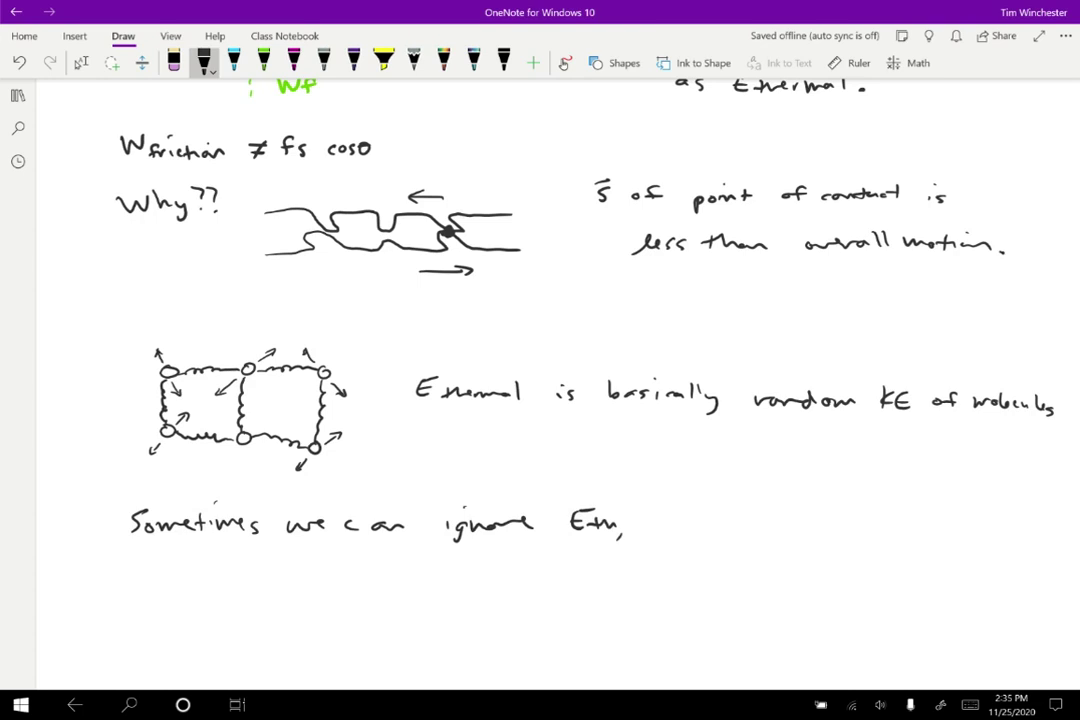
left_click_drag(684, 511, 689, 538)
left_click_drag(680, 522, 696, 521)
mouse_move(697, 512)
left_mouse_down()
mouse_move(708, 538)
mouse_move(724, 534)
left_mouse_up()
left_click_drag(750, 522, 770, 542)
mouse_move(770, 524)
left_mouse_down()
mouse_move(787, 521)
mouse_move(779, 535)
left_mouse_up()
left_click_drag(791, 529, 818, 532)
left_click_drag(828, 515, 831, 535)
left_click_drag(834, 525, 882, 529)
left_click_drag(886, 515, 900, 533)
left_click_drag(906, 516, 959, 533)
mouse_move(993, 519)
left_mouse_down()
mouse_move(1003, 517)
mouse_move(996, 535)
left_mouse_up()
left_click_drag(994, 526, 1003, 525)
left_click_drag(1015, 524, 1007, 533)
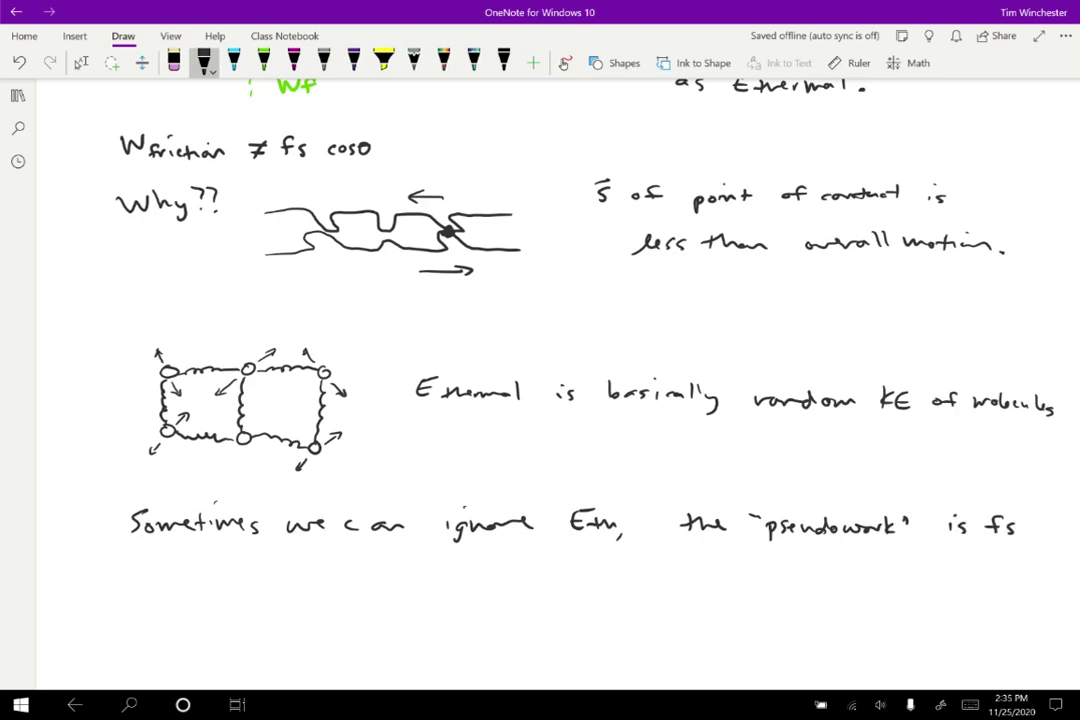
left_click(1018, 536)
On the next line, write "Other thing: keep friction an internal force.".
mouse_move(138, 572)
left_mouse_down()
mouse_move(128, 580)
mouse_move(292, 590)
left_mouse_up()
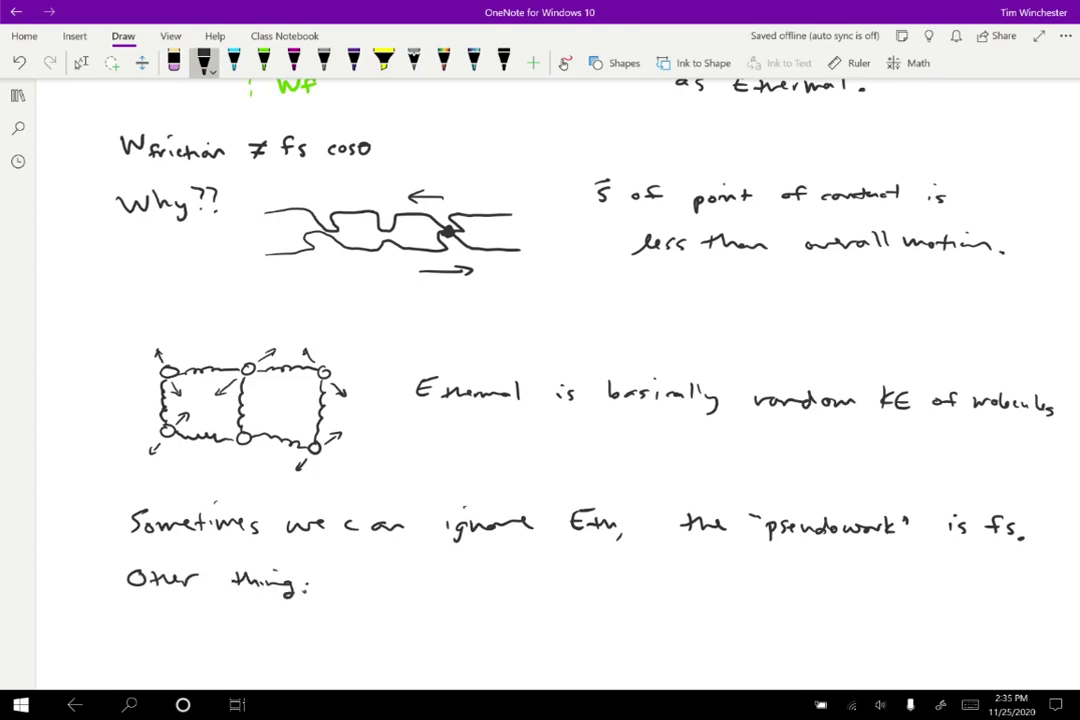
mouse_move(362, 568)
left_mouse_down()
mouse_move(362, 590)
mouse_move(470, 576)
mouse_move(827, 570)
left_mouse_up()
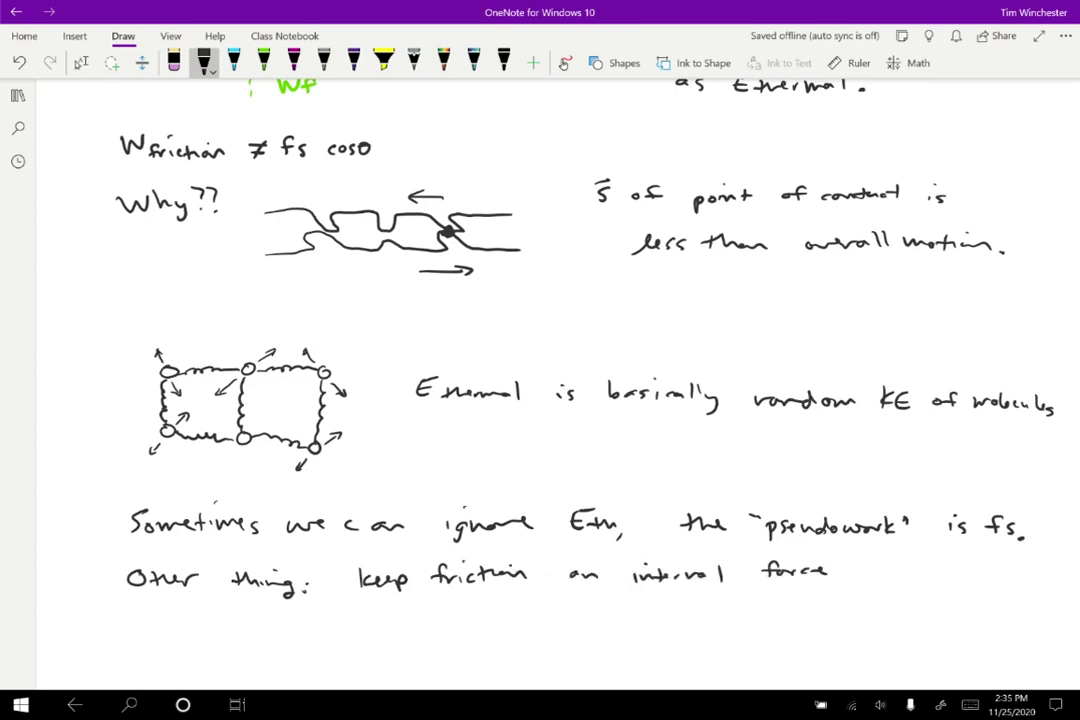
left_click(838, 574)
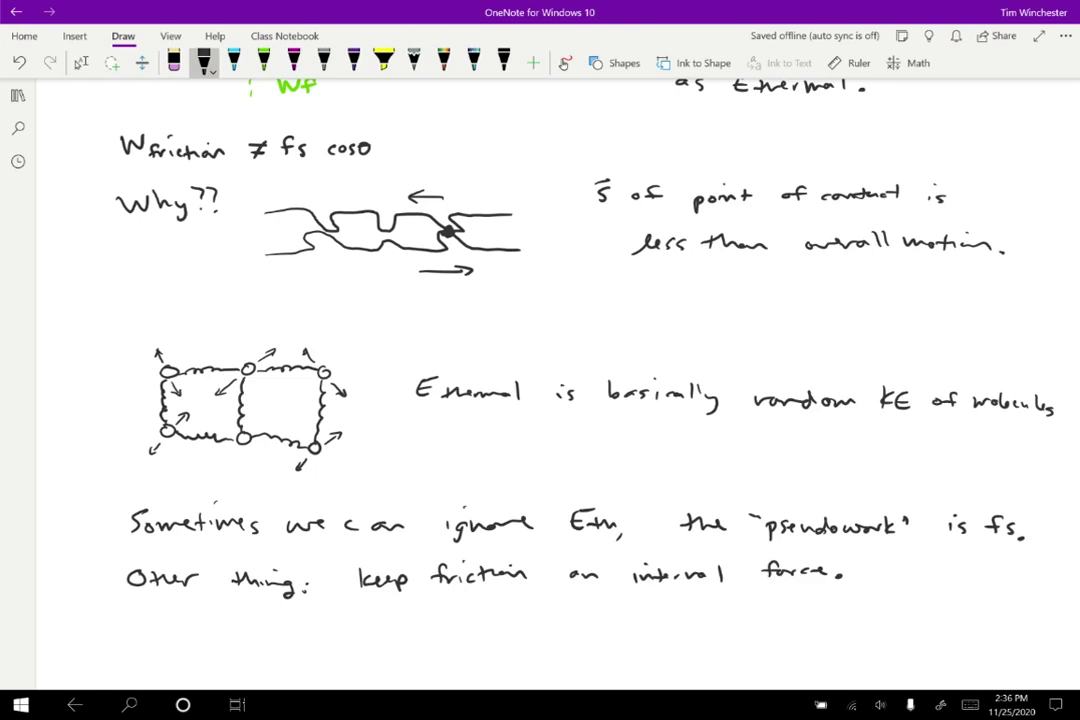